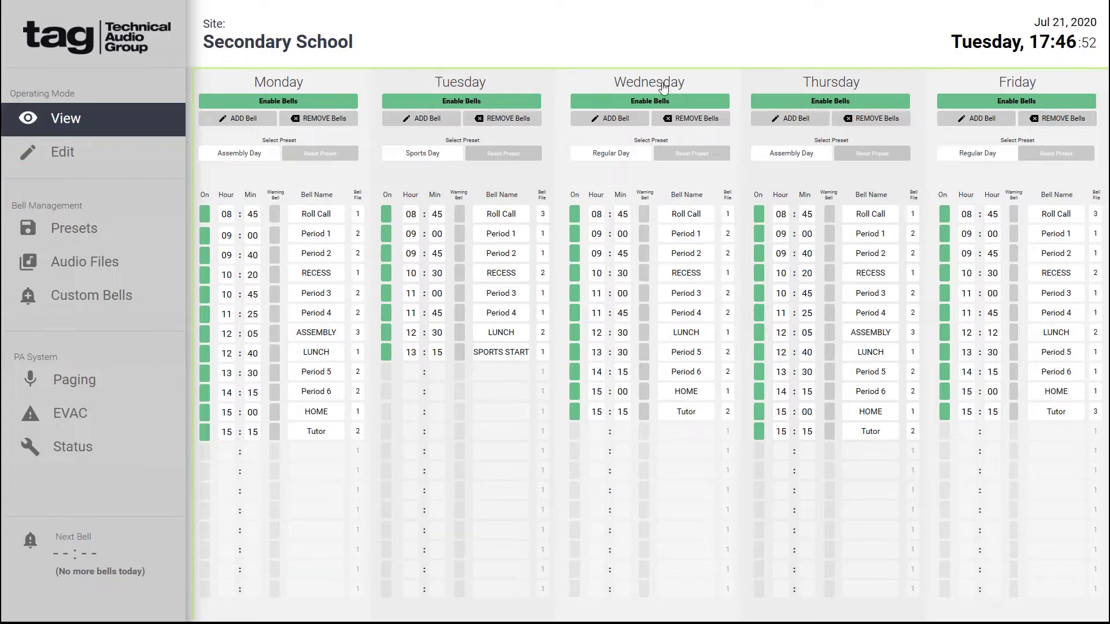
Switch the Secondary School bell timetable to Edit mode.
{"action": "left_click", "coordinate": [619, 329]}
{"action": "left_click", "coordinate": [93, 153]}
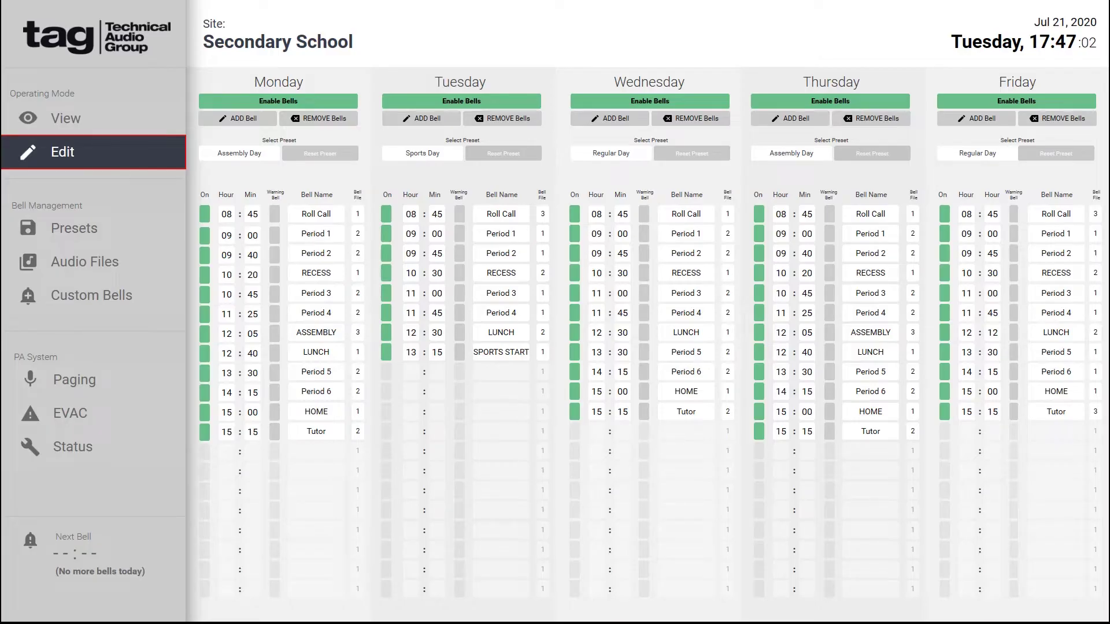
Disable the bells for every weekday from Monday to Friday.
{"action": "left_click", "coordinate": [330, 106]}
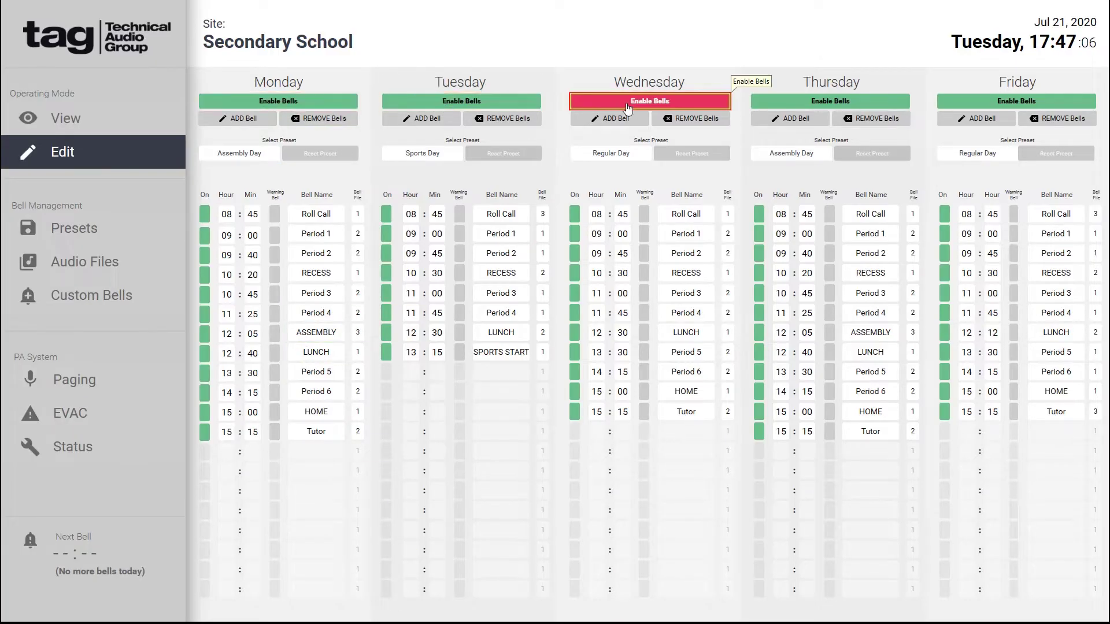
{"action": "left_click", "coordinate": [1007, 106]}
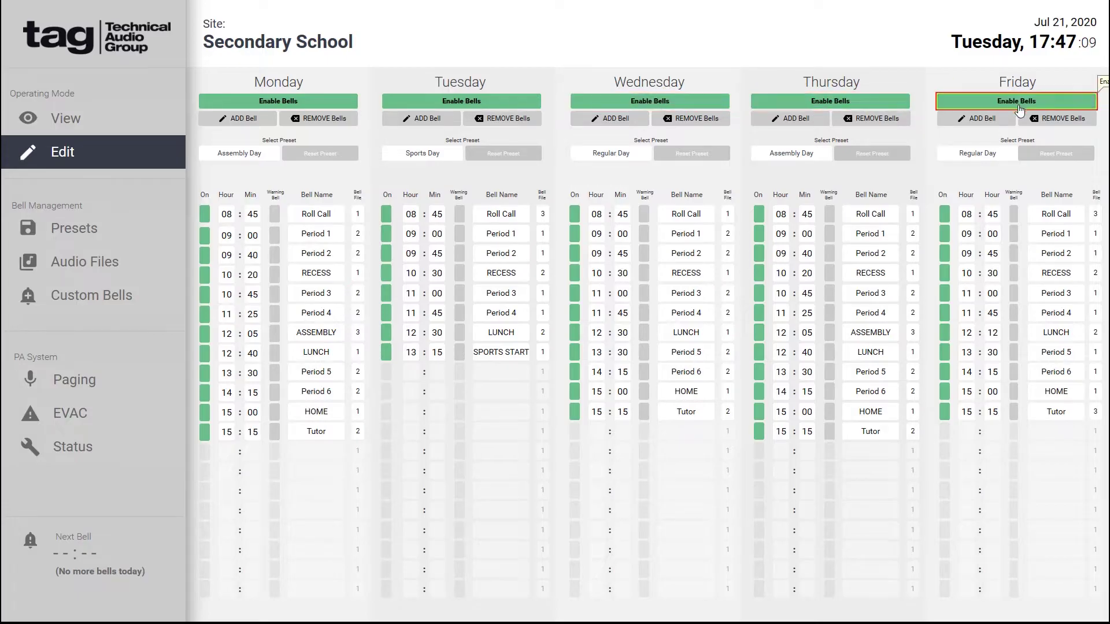
{"action": "left_click", "coordinate": [708, 104]}
{"action": "left_click", "coordinate": [445, 102]}
{"action": "left_click", "coordinate": [324, 103]}
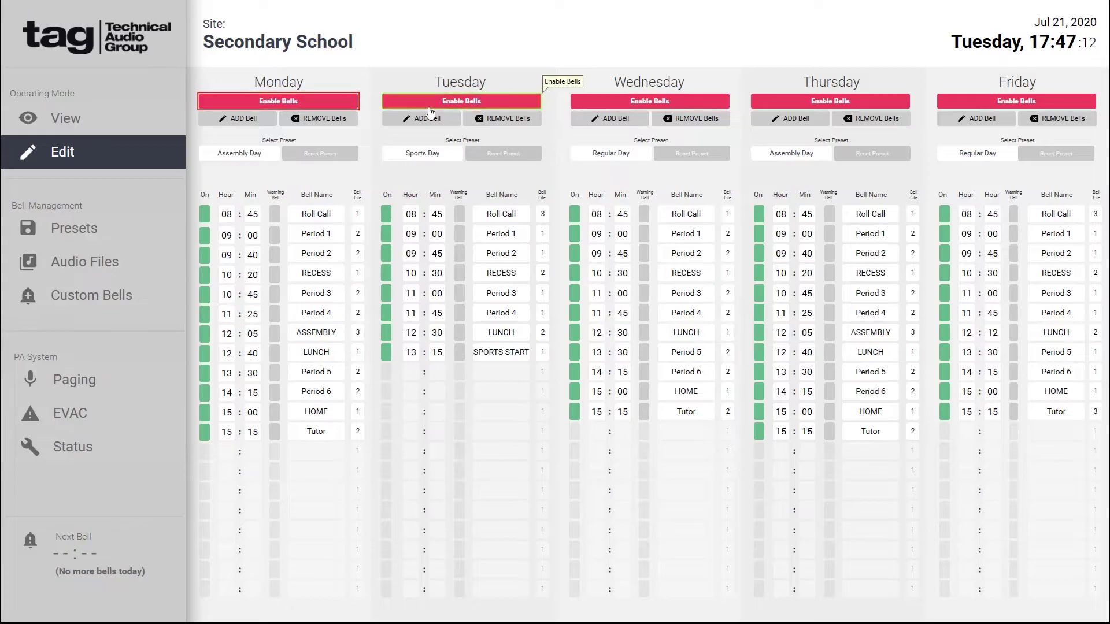
Re-enable the bells for every weekday from Friday back to Monday.
{"action": "left_click", "coordinate": [946, 108]}
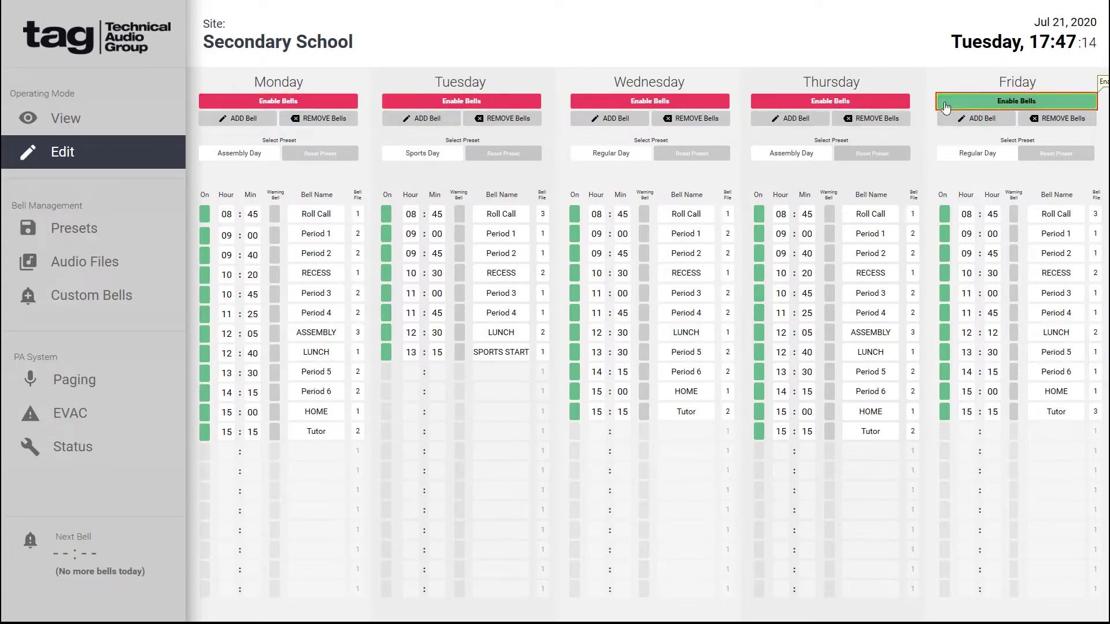
{"action": "left_click", "coordinate": [855, 103]}
{"action": "left_click", "coordinate": [613, 103]}
{"action": "left_click", "coordinate": [440, 103]}
{"action": "left_click", "coordinate": [323, 103]}
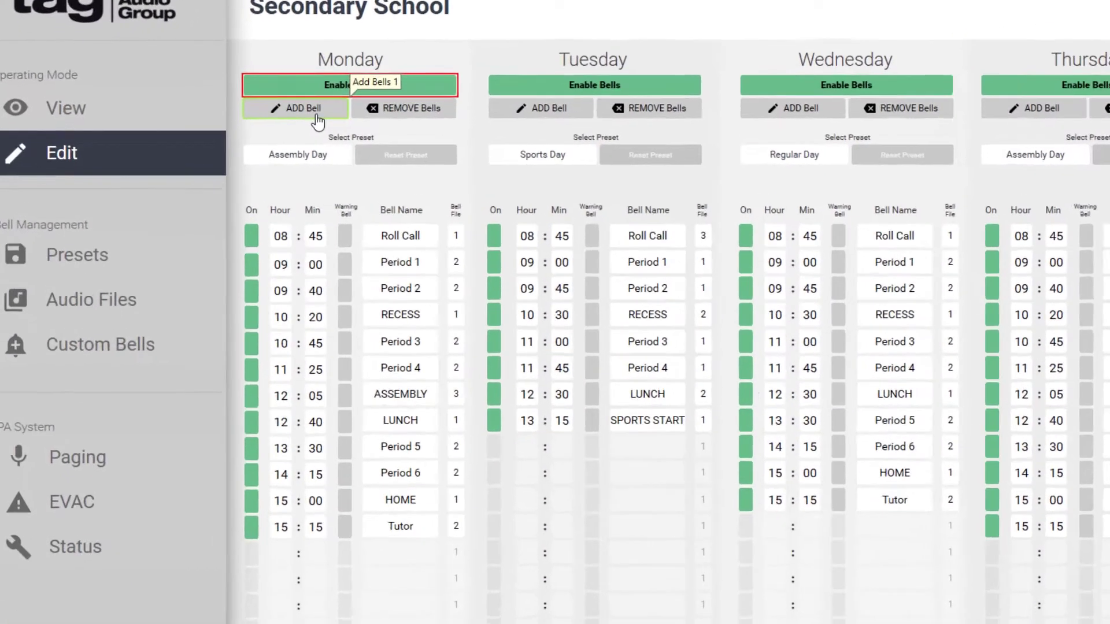
Add a Monday bell named After School at 18:00 using bell file 1, and close the new-bell form.
{"action": "left_click", "coordinate": [249, 121]}
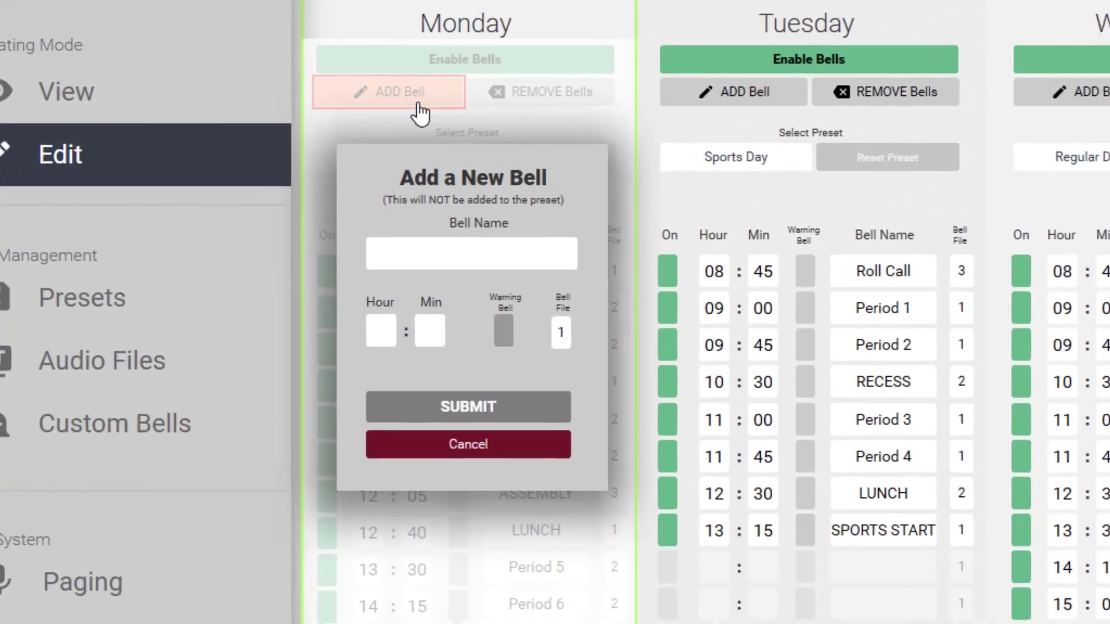
{"action": "left_click", "coordinate": [481, 263]}
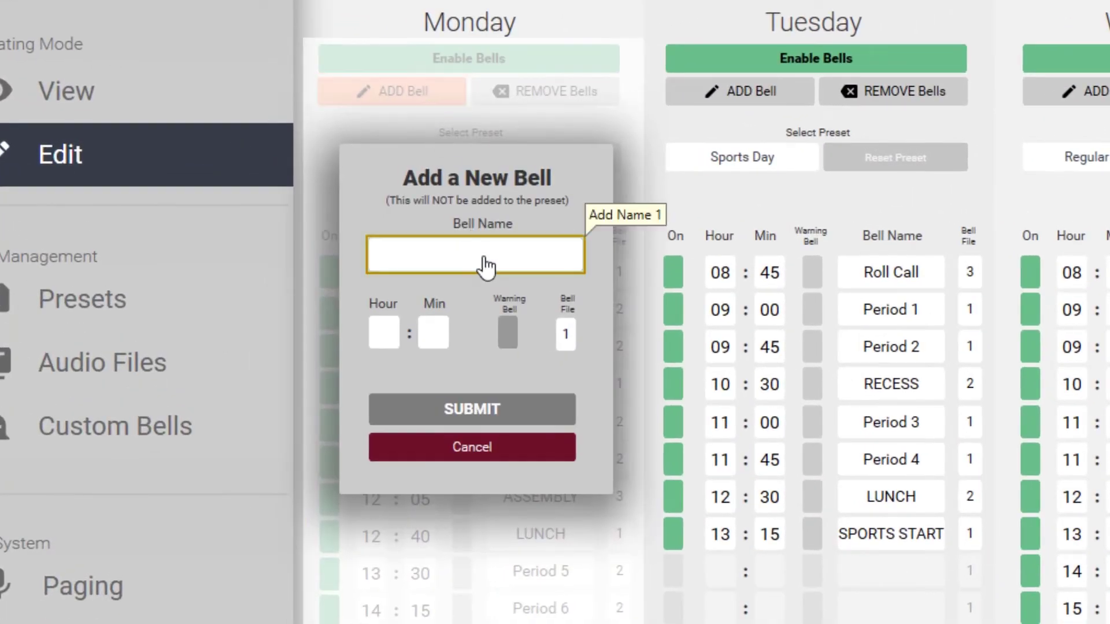
{"action": "type", "text": "After School"}
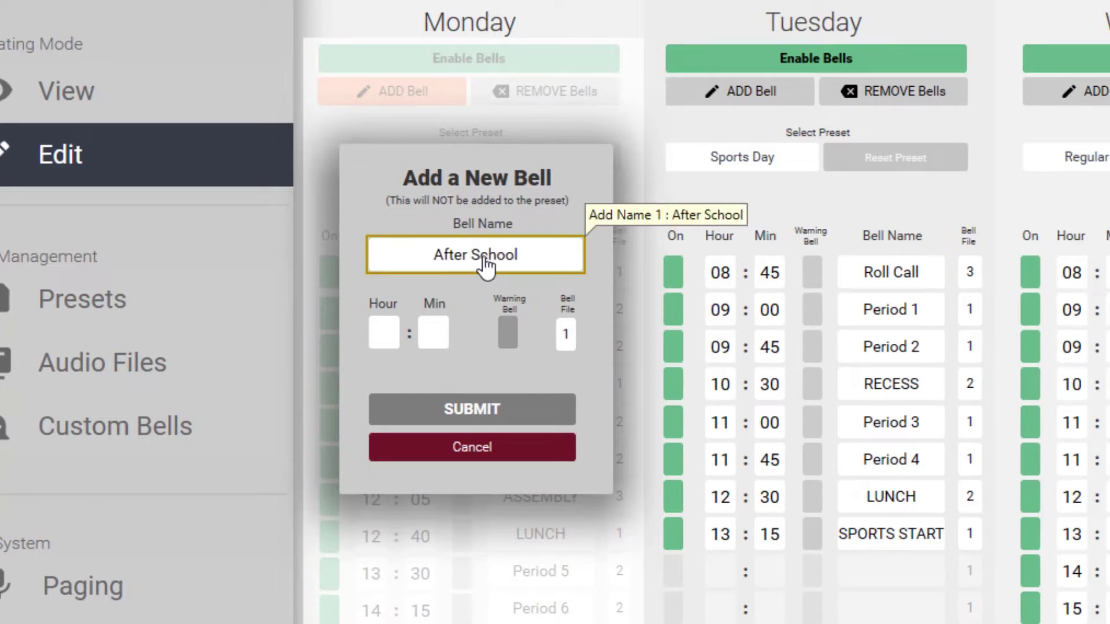
{"action": "left_click", "coordinate": [391, 341]}
{"action": "type", "text": "18"}
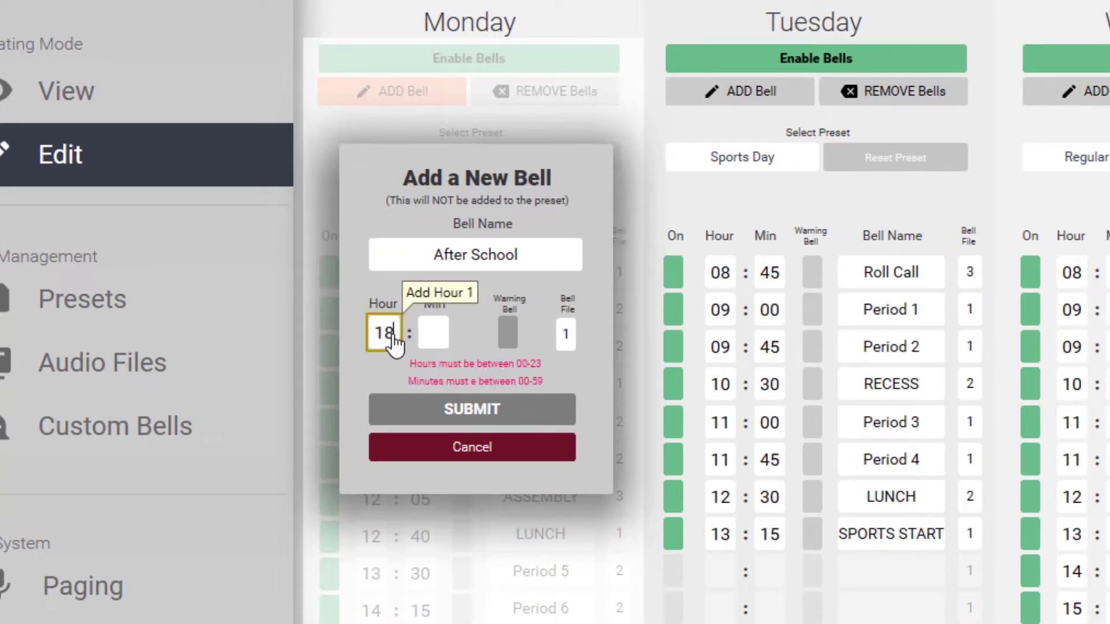
{"action": "left_click", "coordinate": [448, 334]}
{"action": "type", "text": "00"}
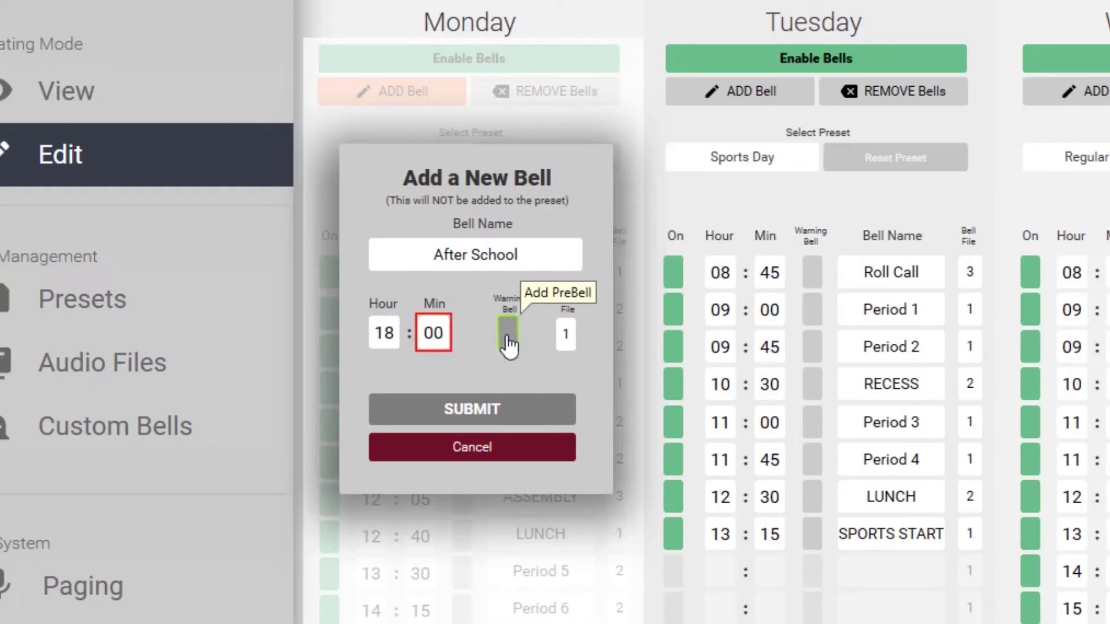
{"action": "left_click", "coordinate": [508, 342]}
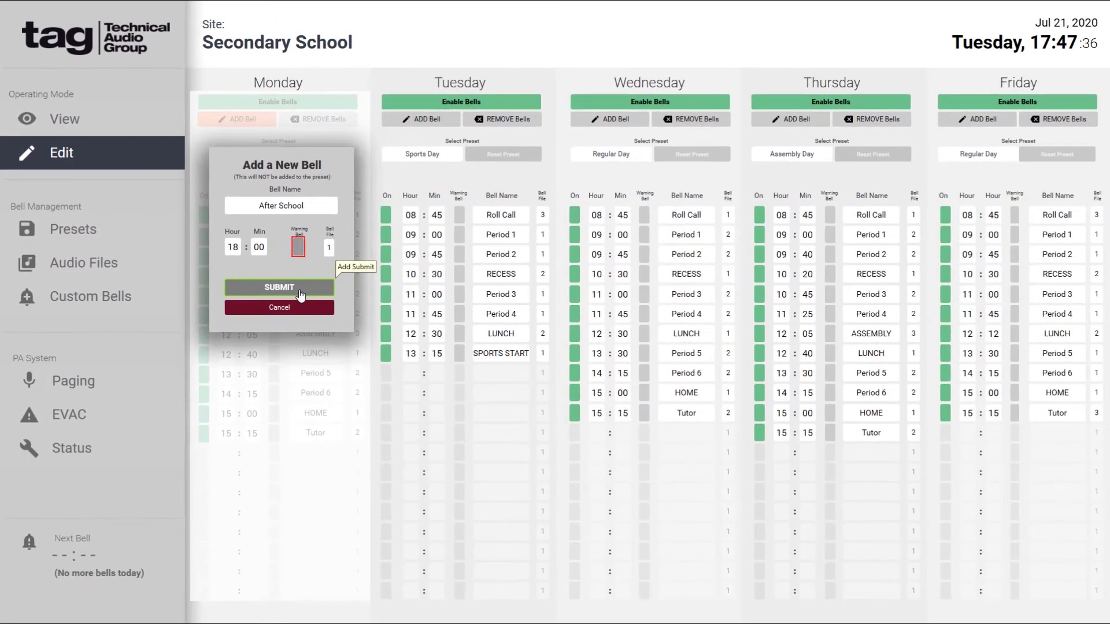
{"action": "left_click", "coordinate": [334, 305]}
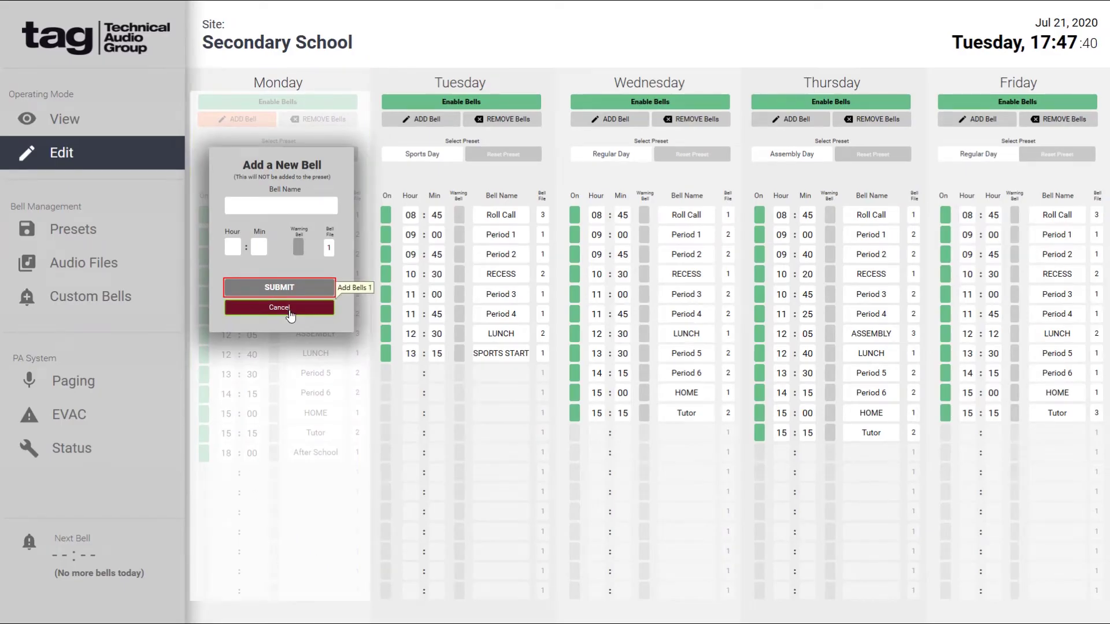
{"action": "left_click", "coordinate": [291, 312]}
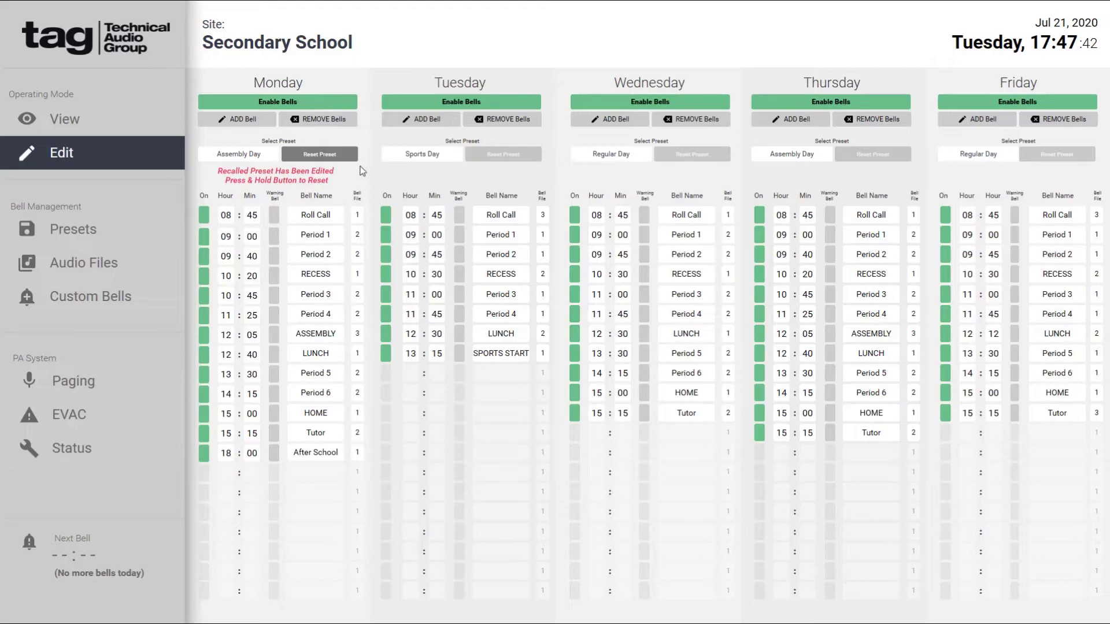
Remove the After School bell from Monday and leave bell removal mode.
{"action": "left_click", "coordinate": [321, 119]}
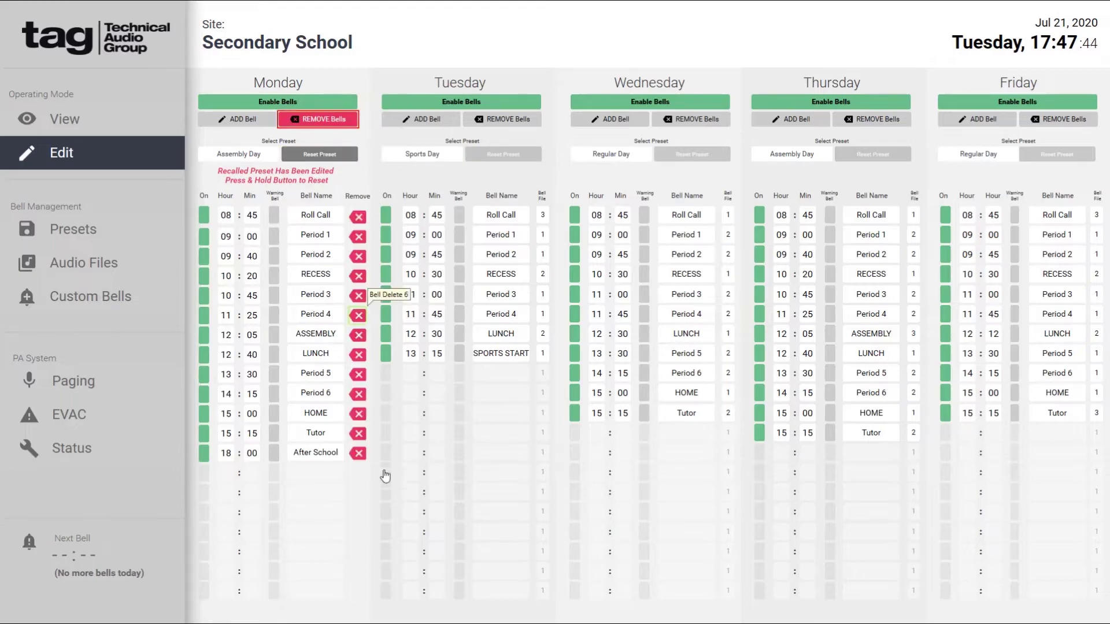
{"action": "left_click", "coordinate": [358, 453]}
{"action": "left_click", "coordinate": [321, 120]}
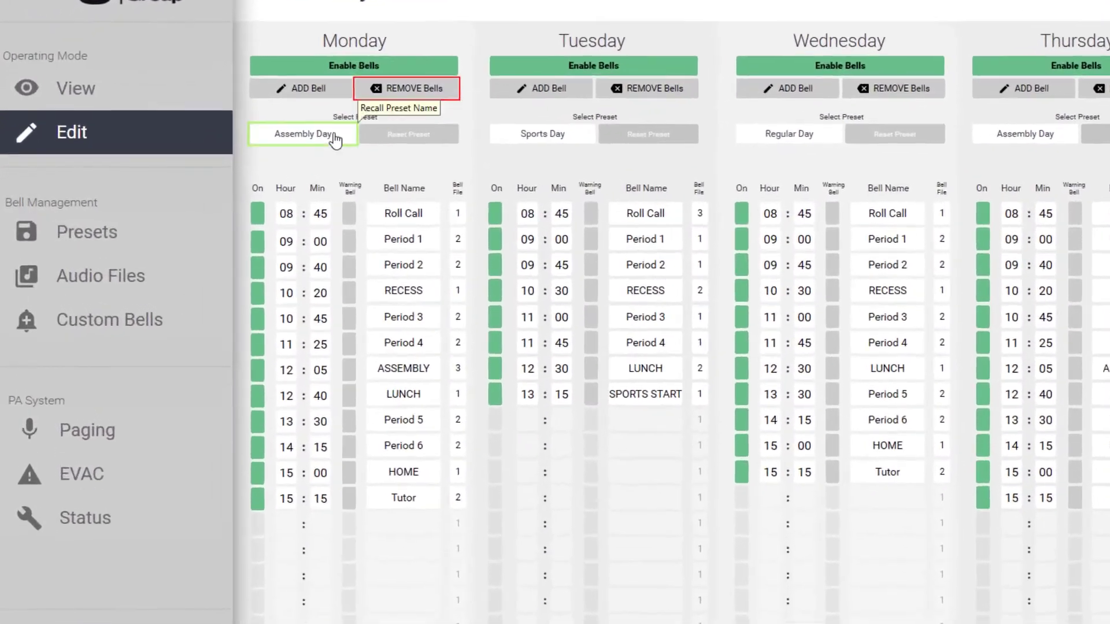
Recall the Sports Day preset for Monday's bell schedule.
{"action": "left_click", "coordinate": [253, 155]}
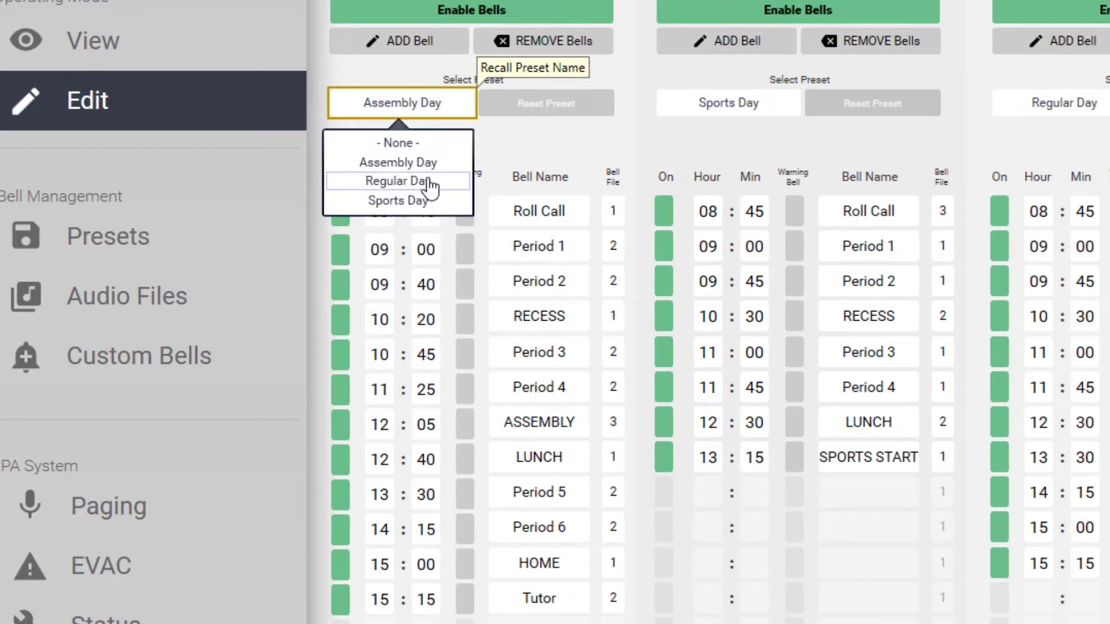
{"action": "left_click", "coordinate": [432, 168]}
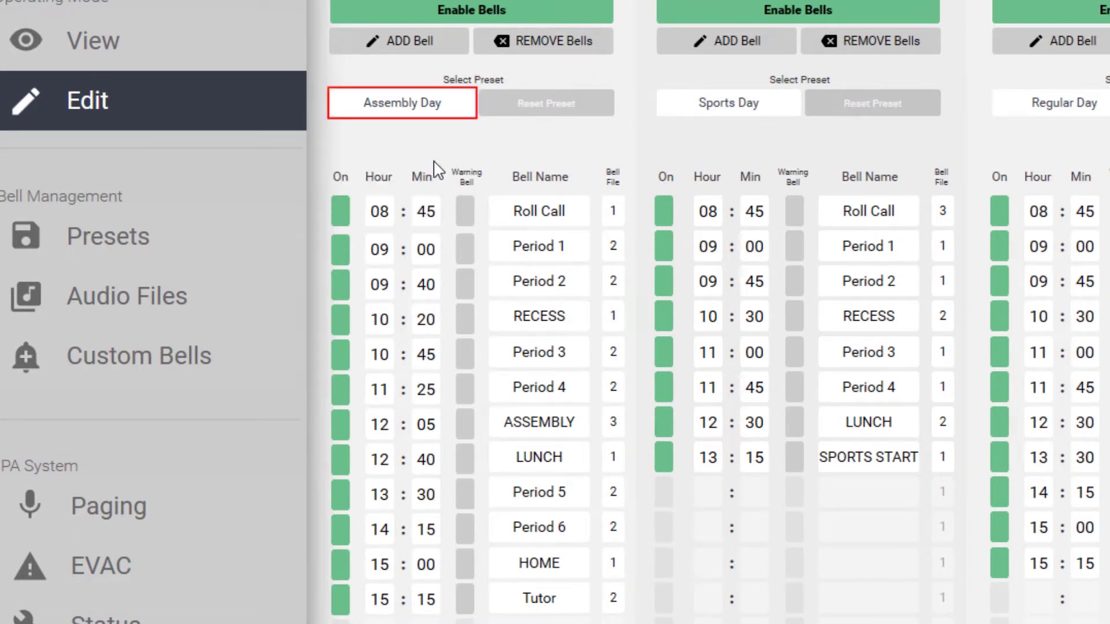
{"action": "left_click", "coordinate": [427, 106]}
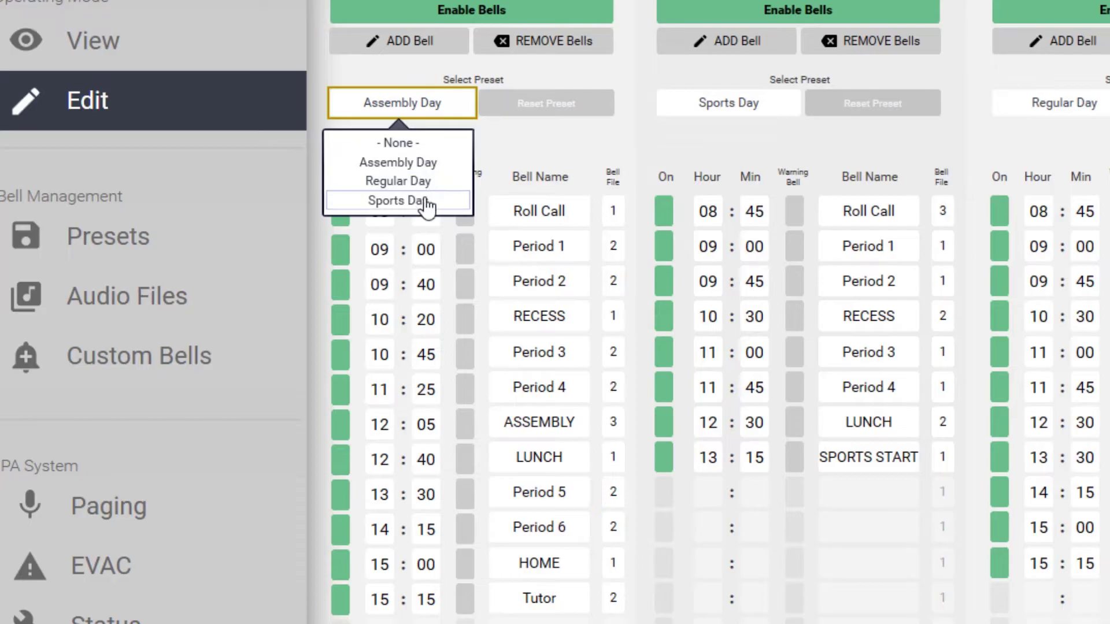
{"action": "left_click", "coordinate": [426, 201]}
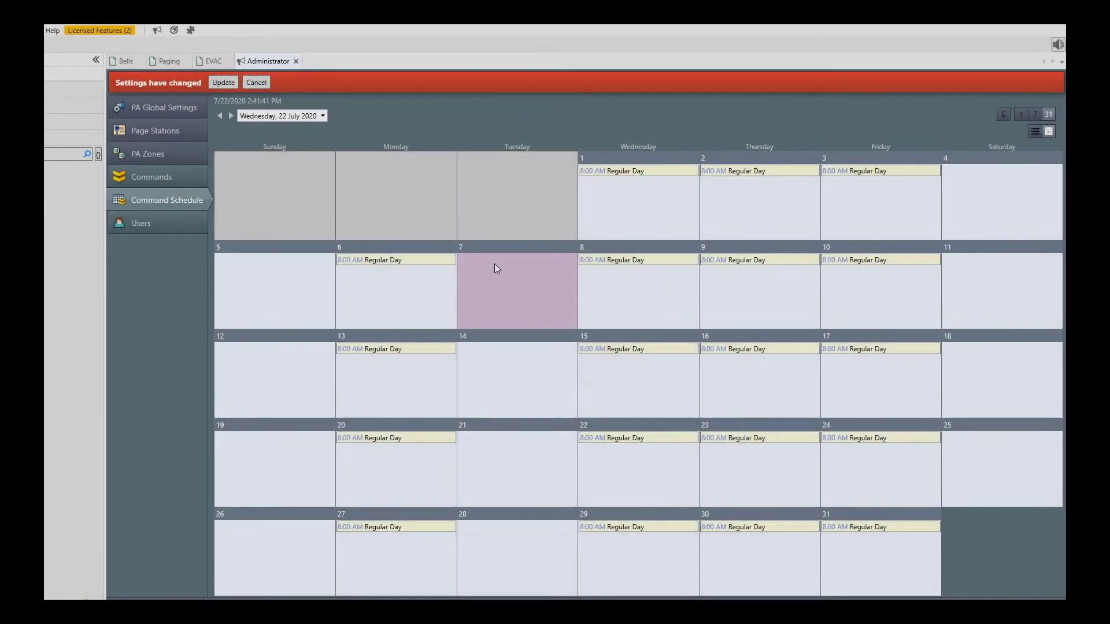
In Administrator's command schedule, create an event on 7 July 2020 named Sports Day that runs command [101] New Control Command.
{"action": "double_click", "coordinate": [495, 268]}
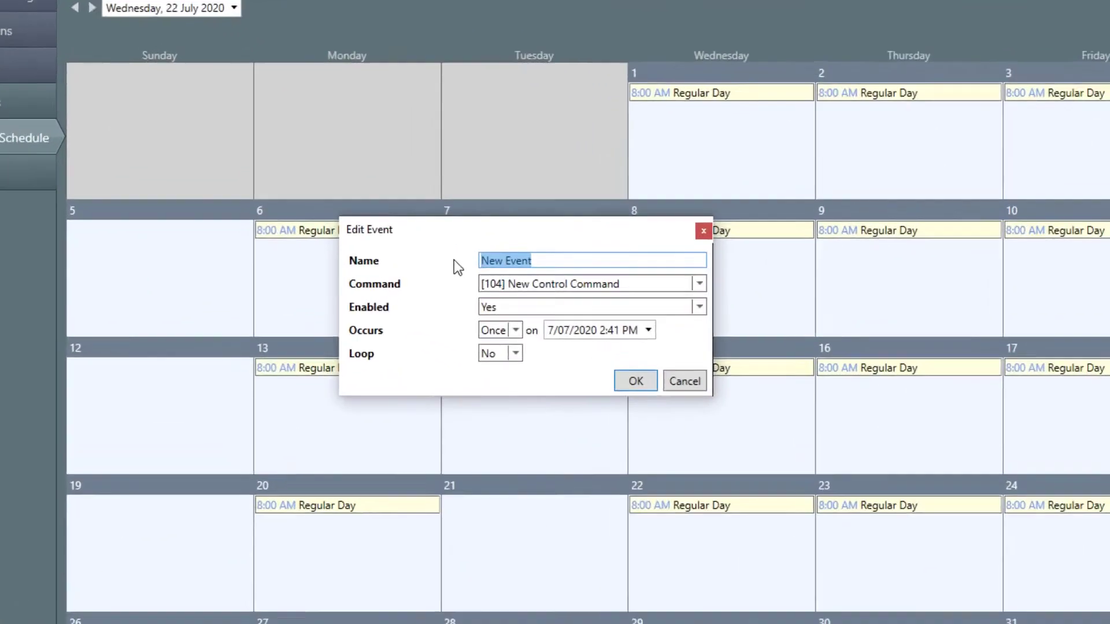
{"action": "type", "text": "Sports Day"}
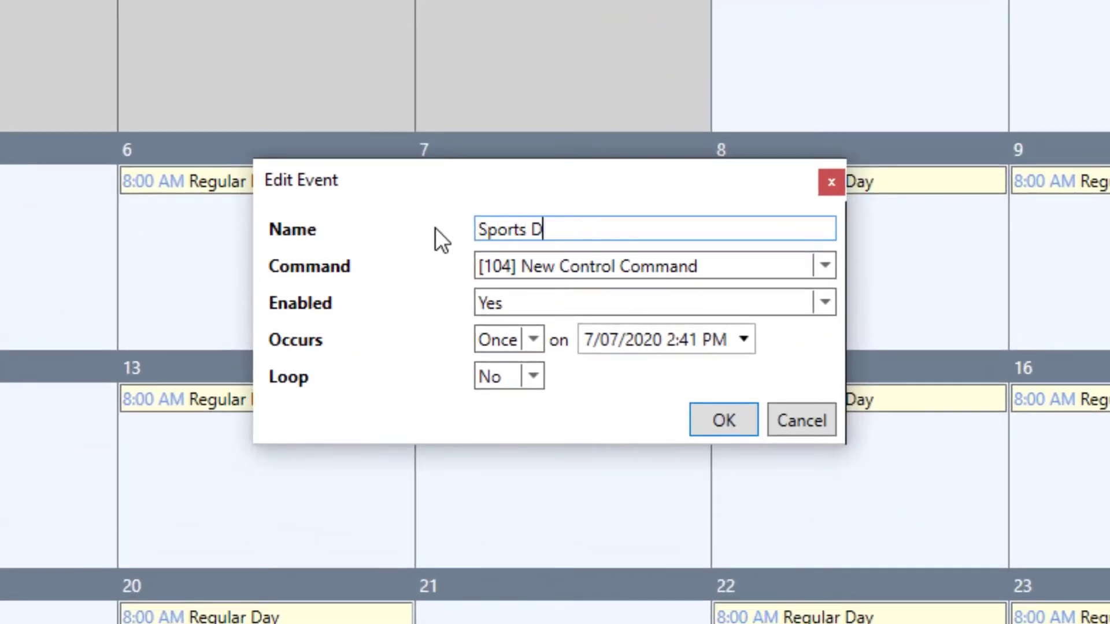
{"action": "left_click", "coordinate": [572, 268]}
{"action": "left_click", "coordinate": [568, 352]}
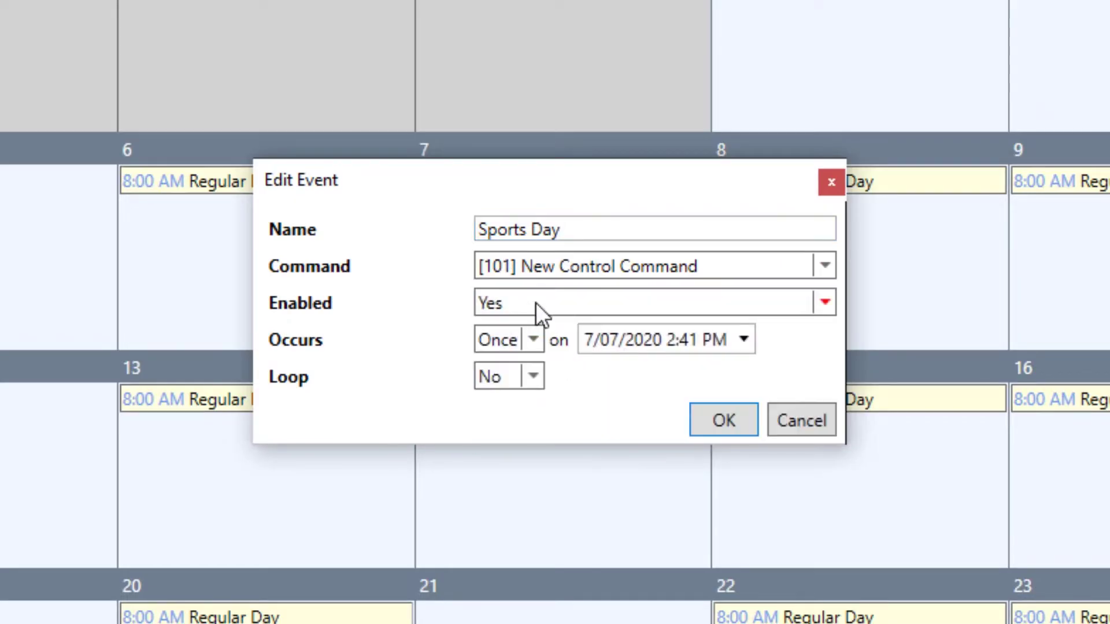
Schedule the Sports Day event weekly on Tuesday at 8:00 and save it.
{"action": "left_click", "coordinate": [534, 339]}
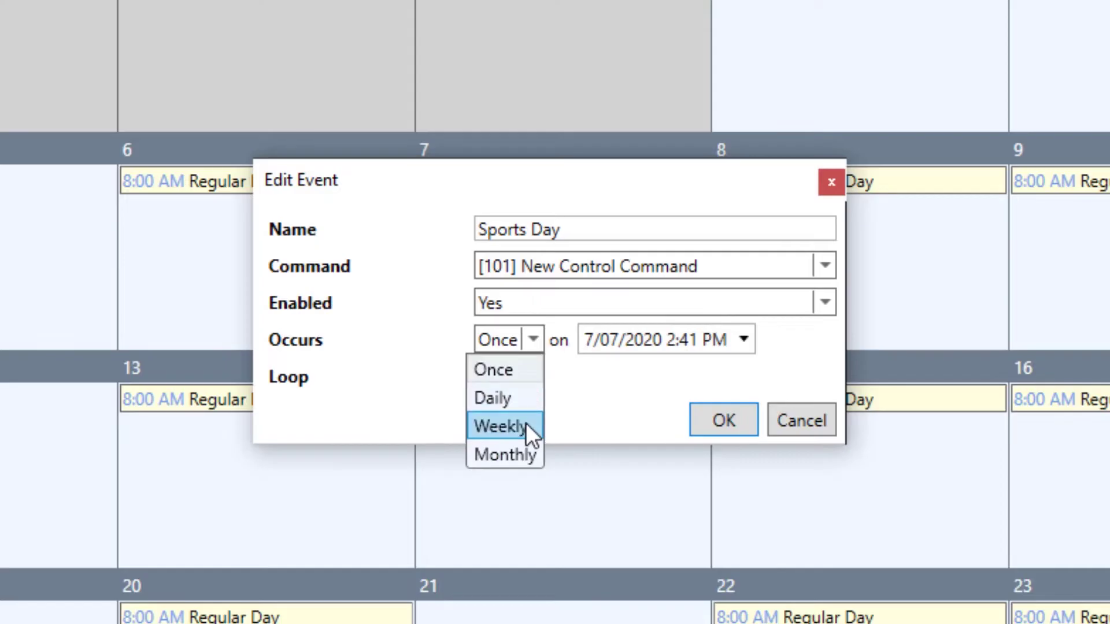
{"action": "left_click", "coordinate": [526, 423]}
{"action": "left_click", "coordinate": [589, 376]}
{"action": "left_click", "coordinate": [595, 340]}
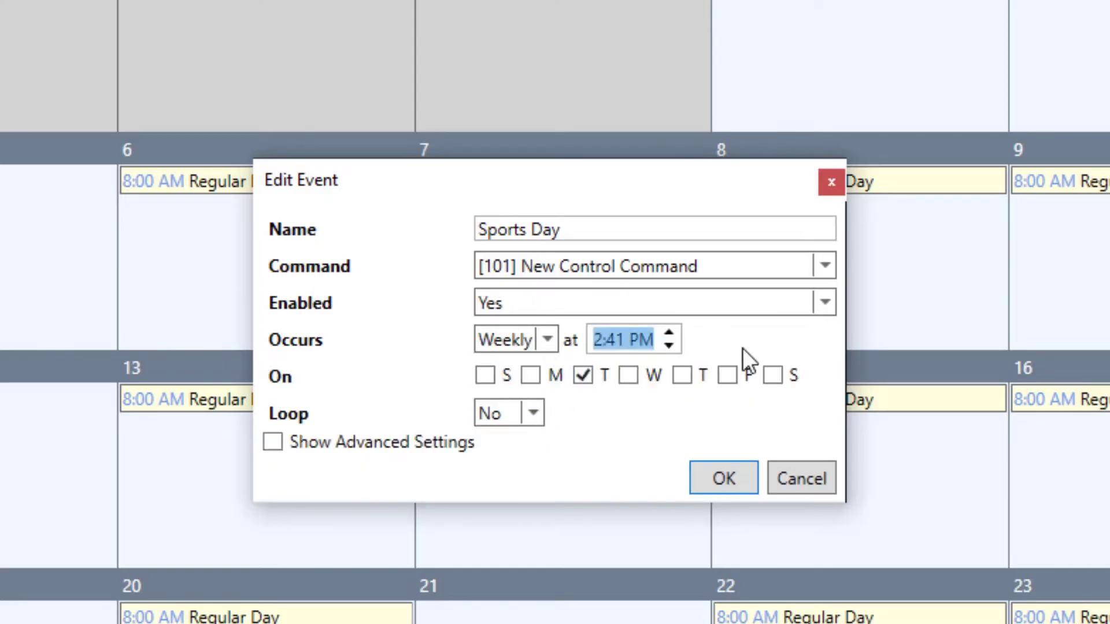
{"action": "type", "text": "8:00"}
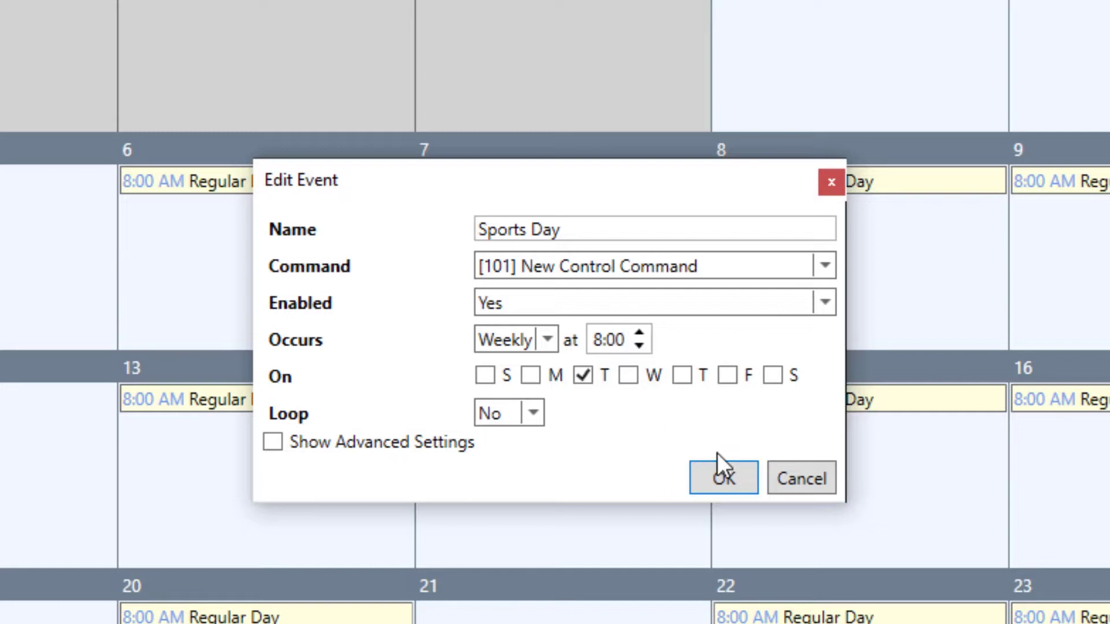
{"action": "left_click", "coordinate": [729, 476]}
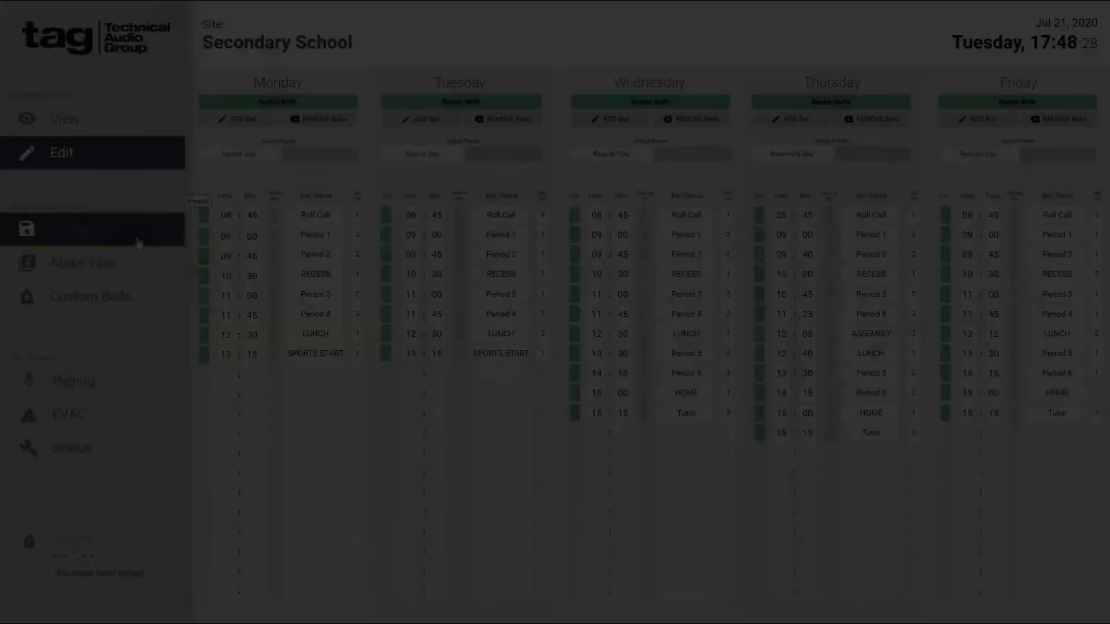
Return to the bell system's presets page and recall the existing Regular Day preset for modification.
{"action": "left_click", "coordinate": [141, 239]}
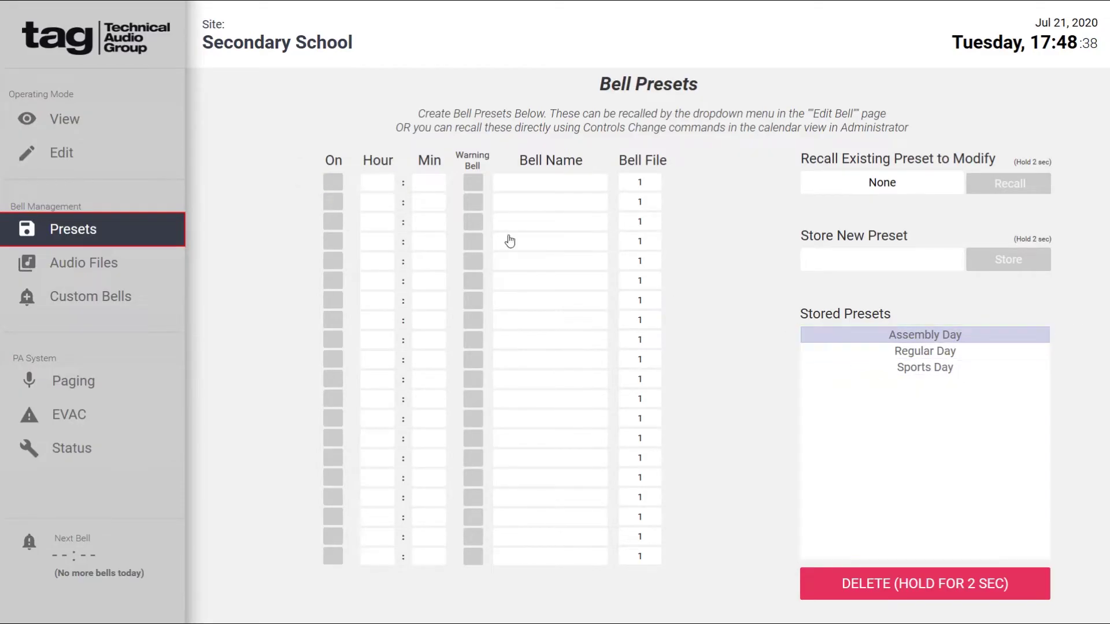
{"action": "left_click", "coordinate": [853, 182]}
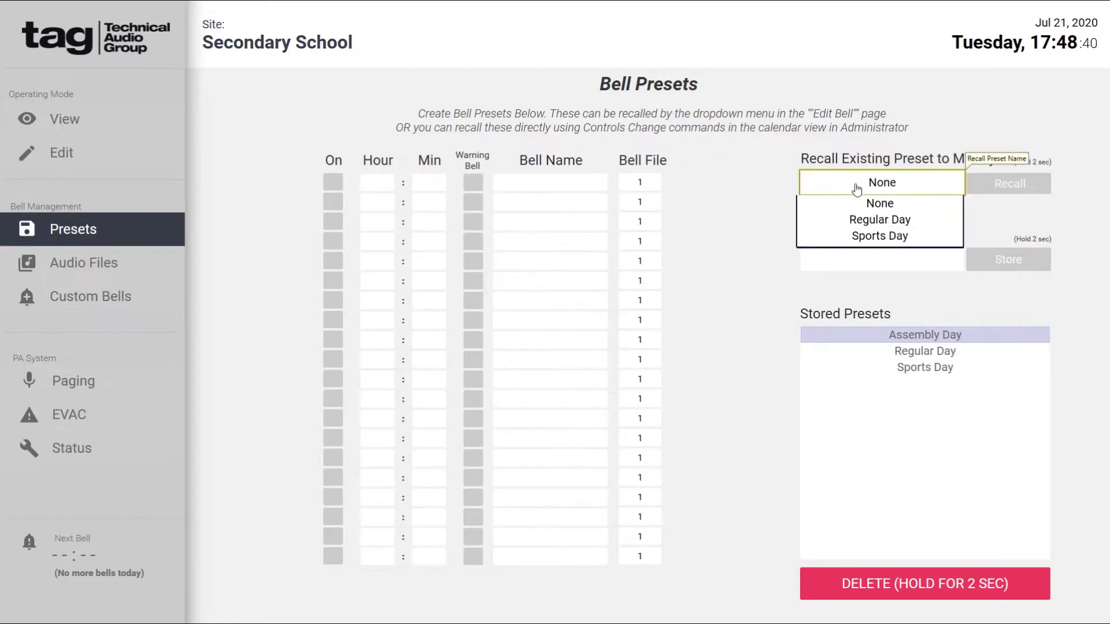
{"action": "left_click", "coordinate": [870, 245]}
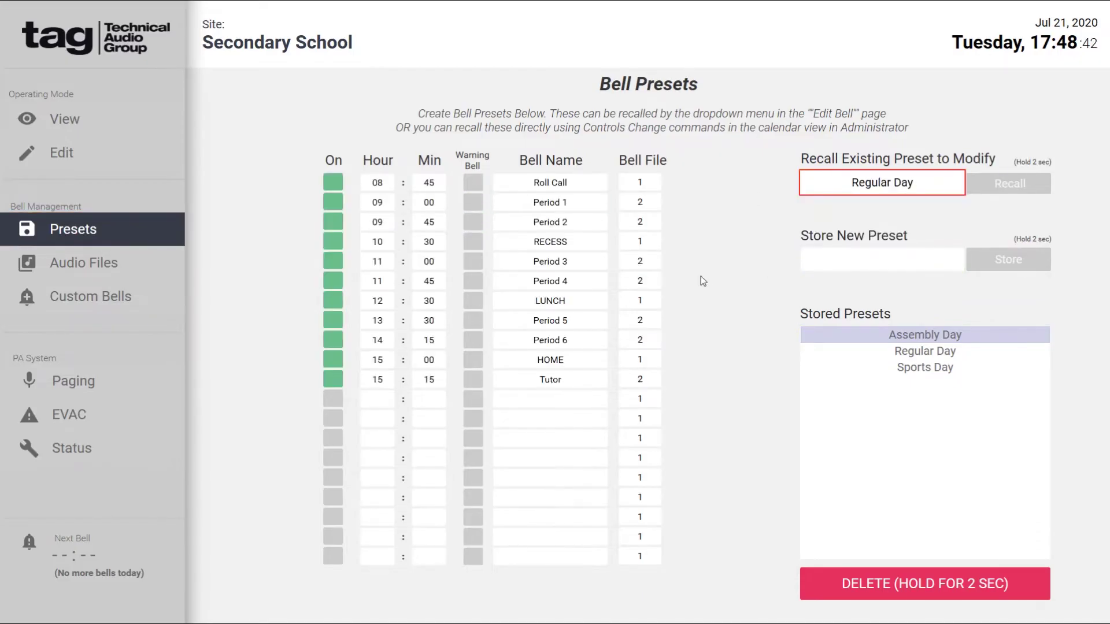
Enable the first empty bell row below Tutor and set its time to 18:00.
{"action": "left_click", "coordinate": [333, 400]}
{"action": "left_click", "coordinate": [373, 401]}
{"action": "type", "text": "17"}
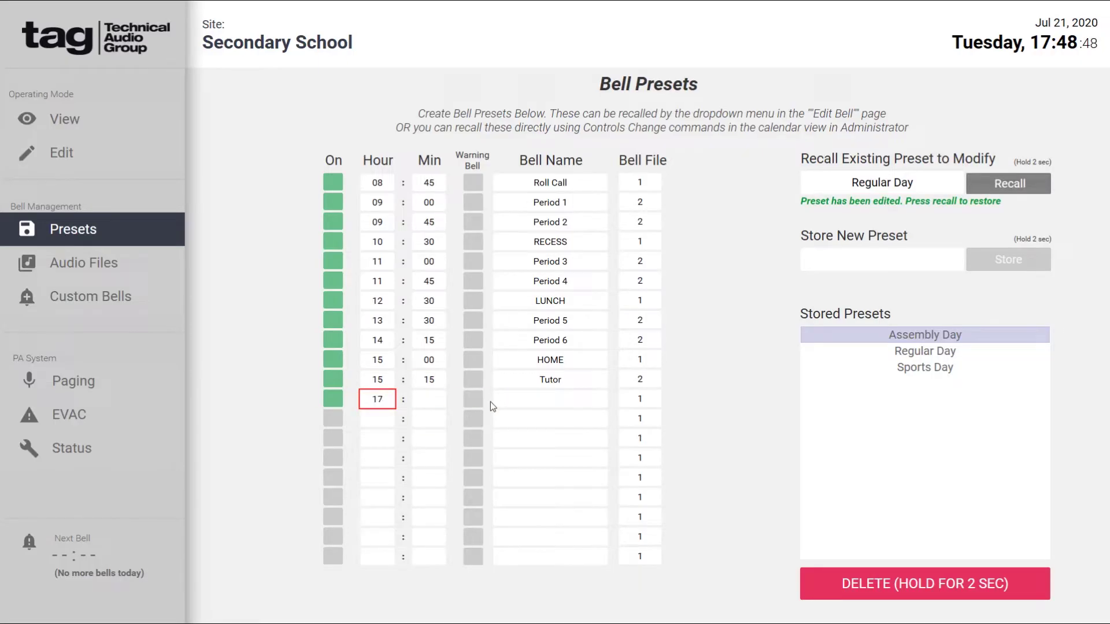
{"action": "key", "text": "BackSpace"}
{"action": "type", "text": "8"}
{"action": "key", "text": "Tab"}
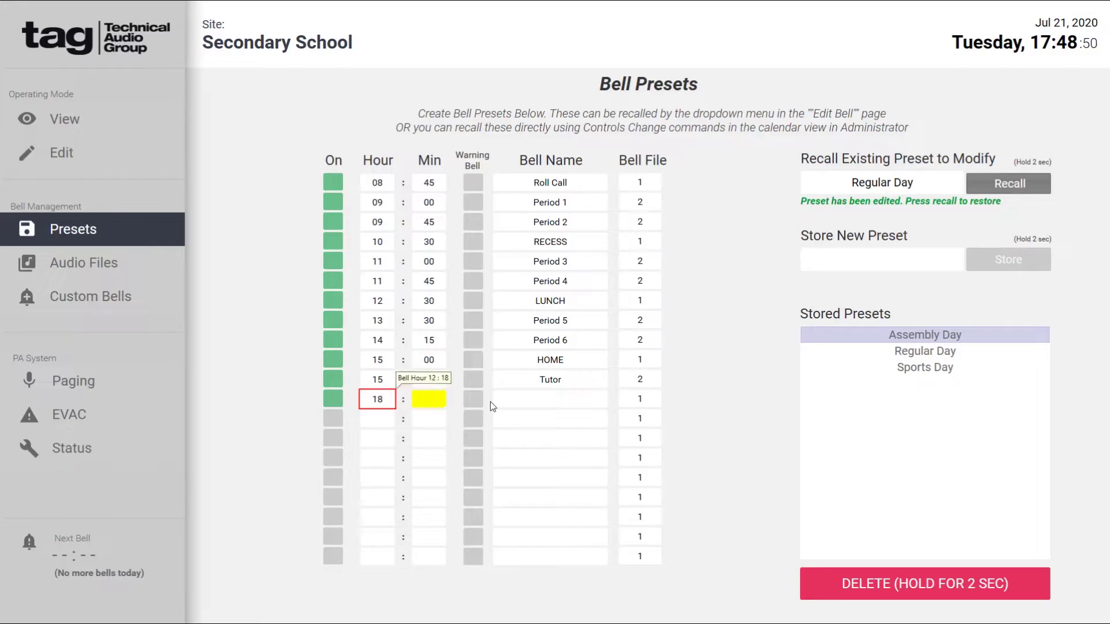
{"action": "left_click", "coordinate": [436, 400]}
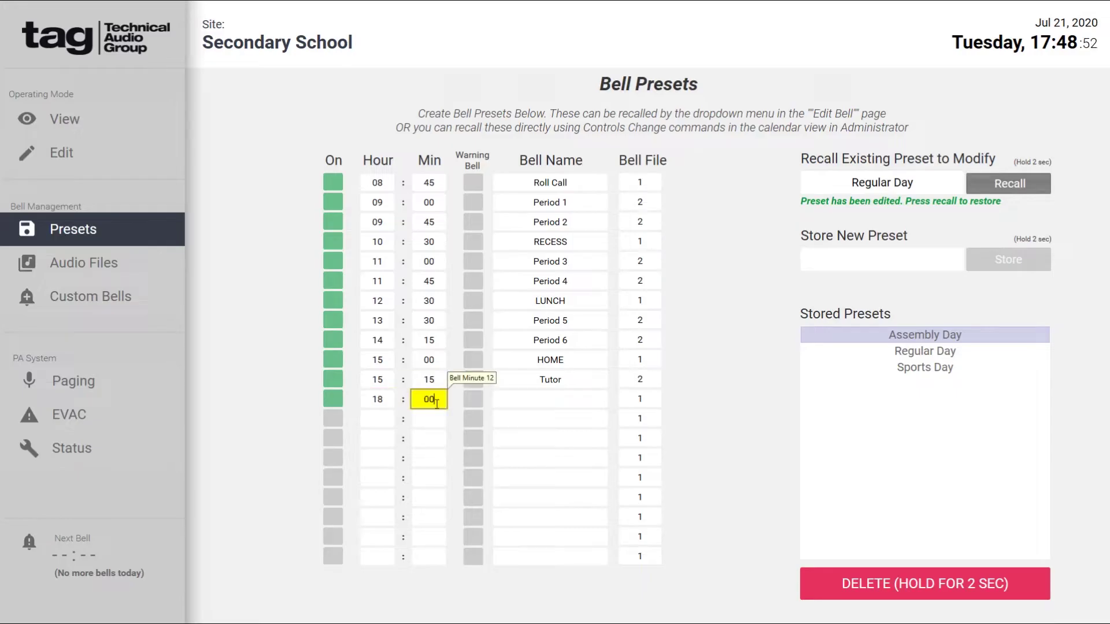
Name the new 18:00 bell Dance Rehearsal and assign it bell file 2.
{"action": "left_click", "coordinate": [528, 400]}
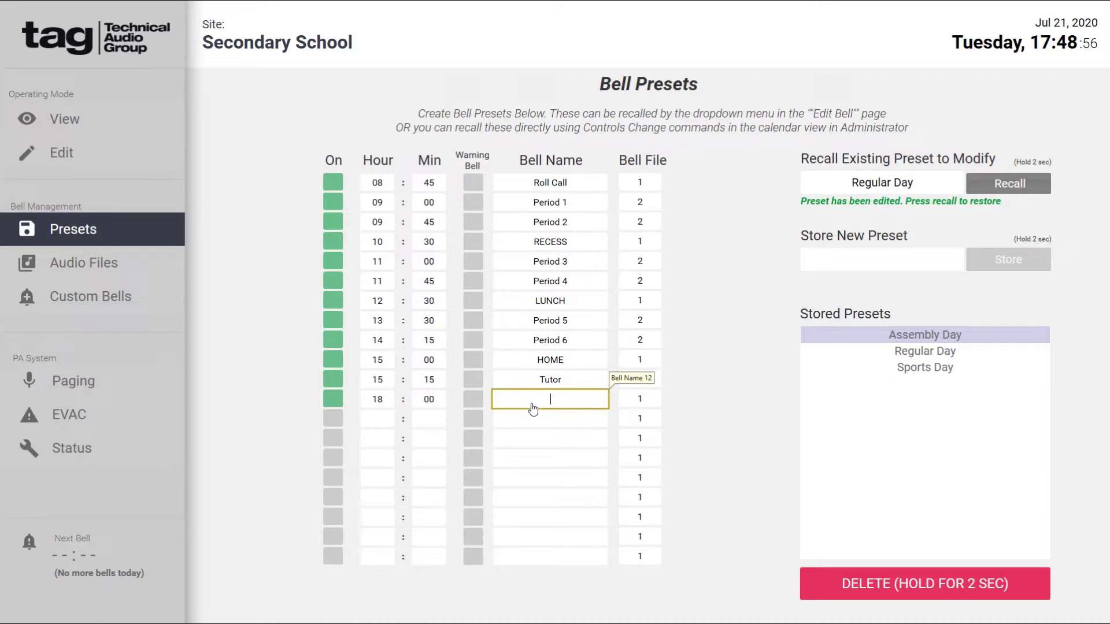
{"action": "type", "text": "Dance Rehearsal"}
{"action": "key", "text": "Return"}
{"action": "left_click", "coordinate": [638, 401]}
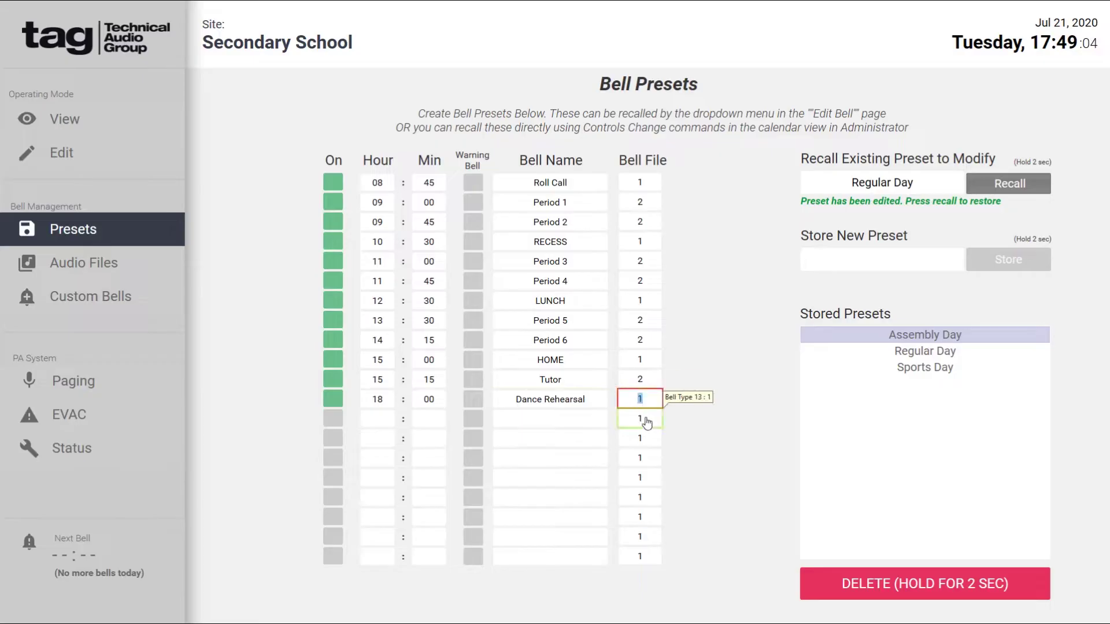
Store the modified bell list as a new preset named Dance.
{"action": "left_click", "coordinate": [900, 257]}
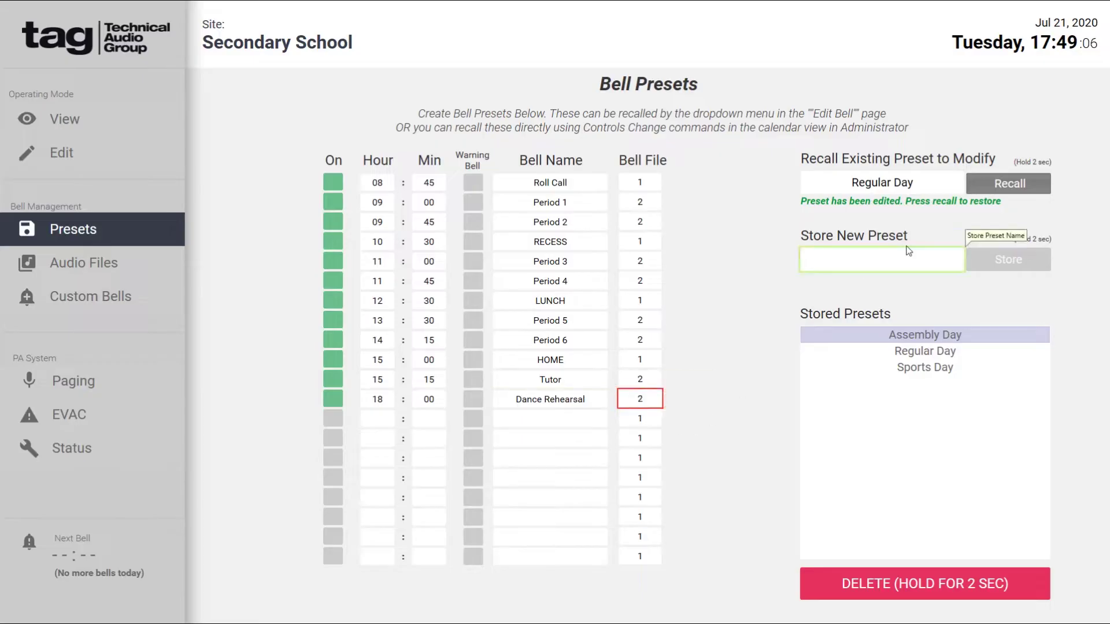
{"action": "type", "text": "Dance"}
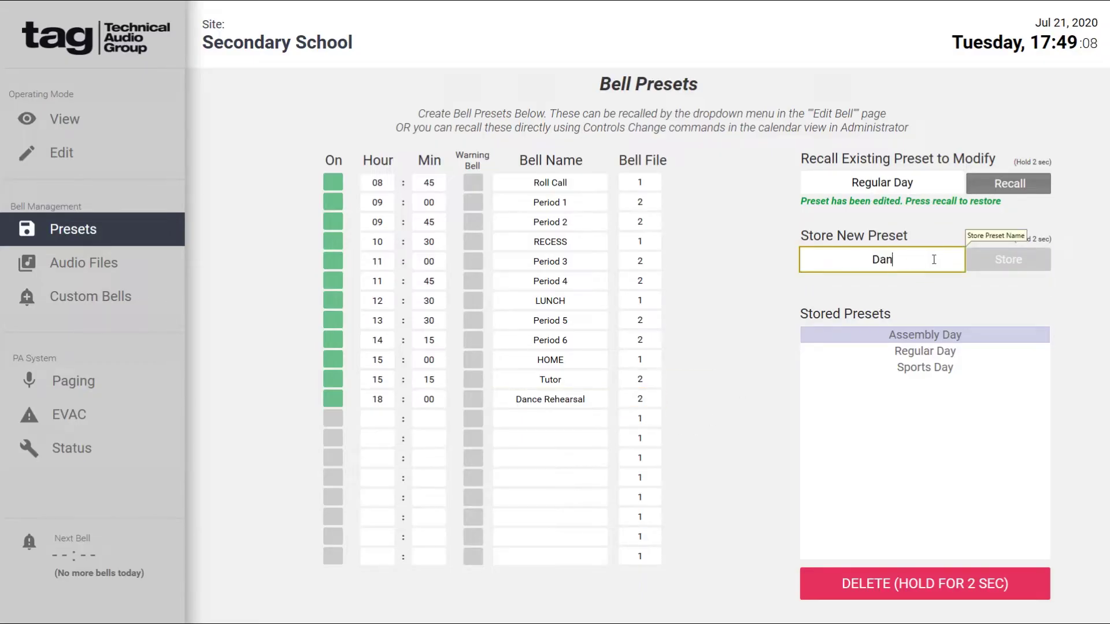
{"action": "left_click", "coordinate": [1026, 261]}
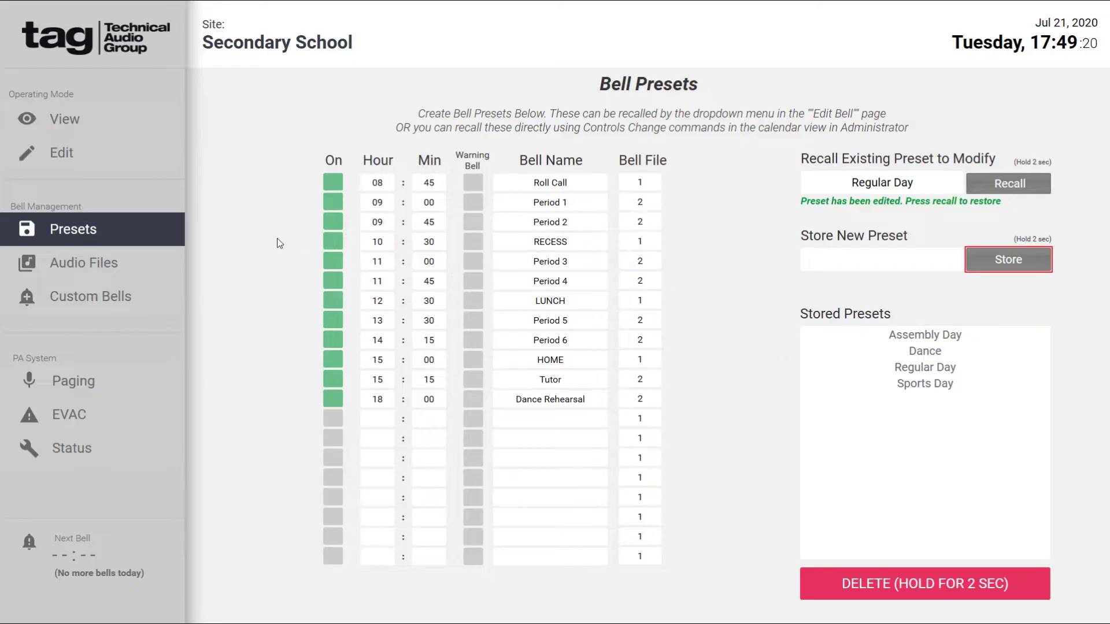
On the bell editing page, apply the Dance preset to Tuesday.
{"action": "left_click", "coordinate": [61, 155]}
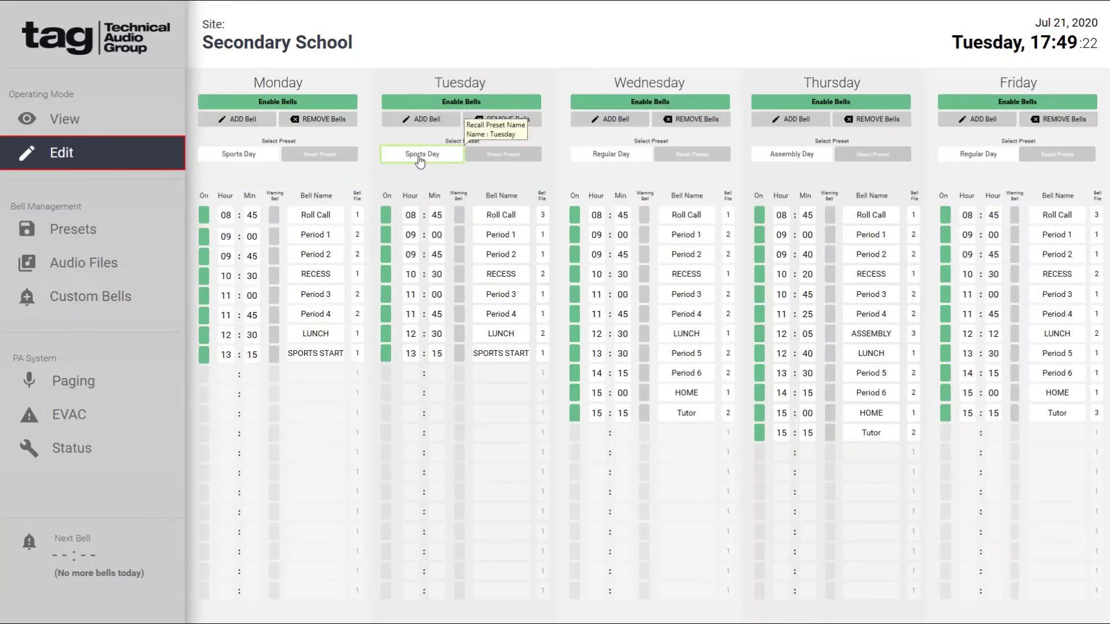
{"action": "left_click", "coordinate": [420, 158]}
{"action": "left_click", "coordinate": [420, 198]}
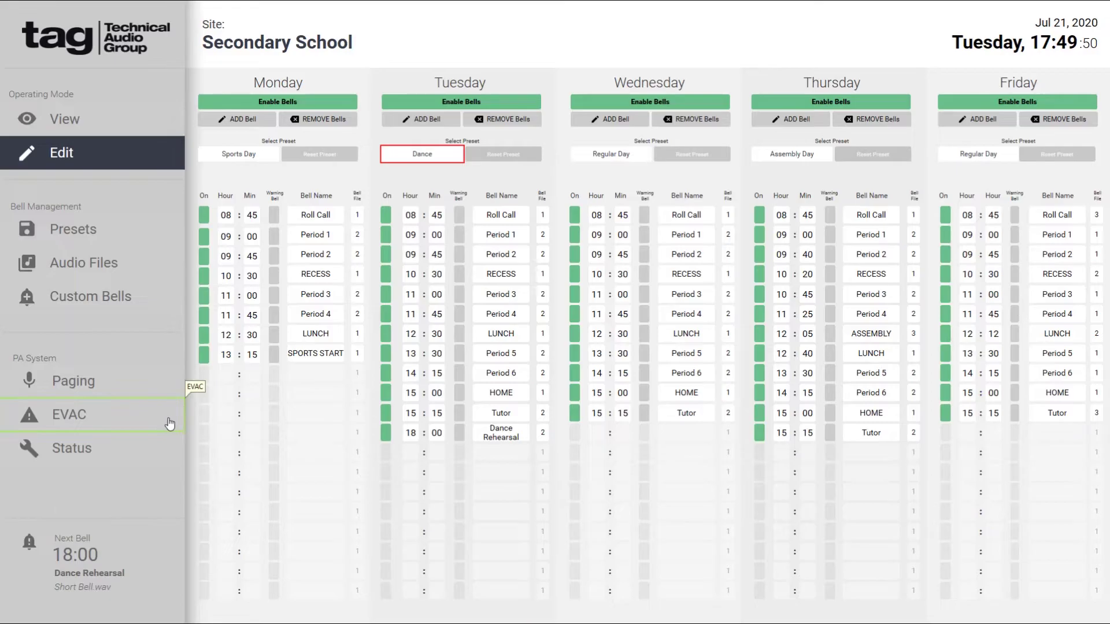
Open the audio file management page and view the files available for bell type 3, leaving the selection as is.
{"action": "left_click", "coordinate": [105, 264]}
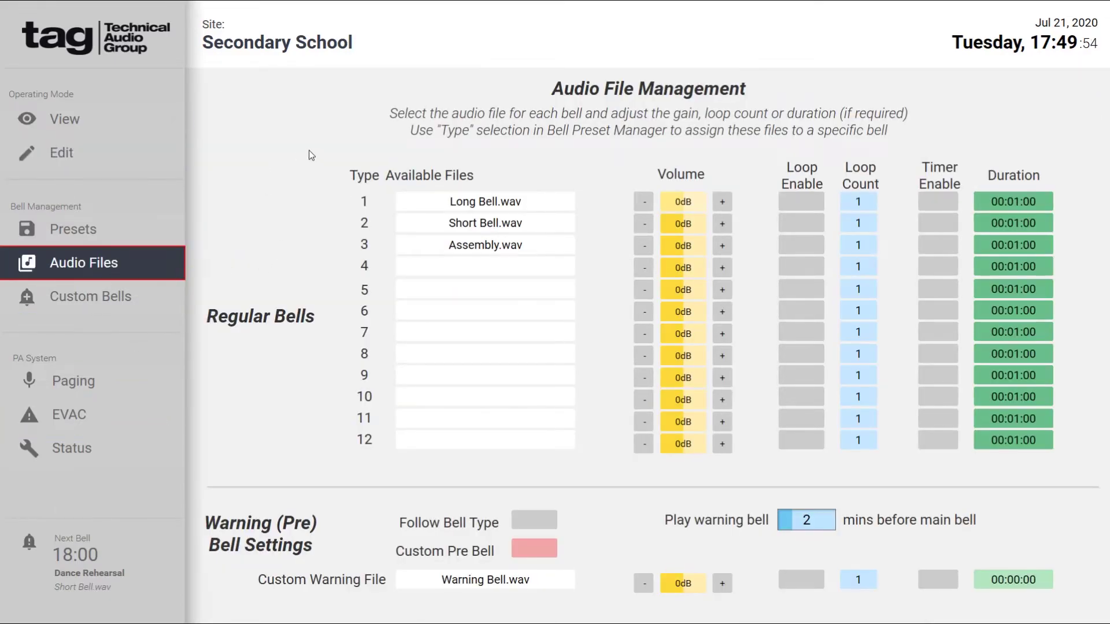
{"action": "left_click", "coordinate": [459, 250]}
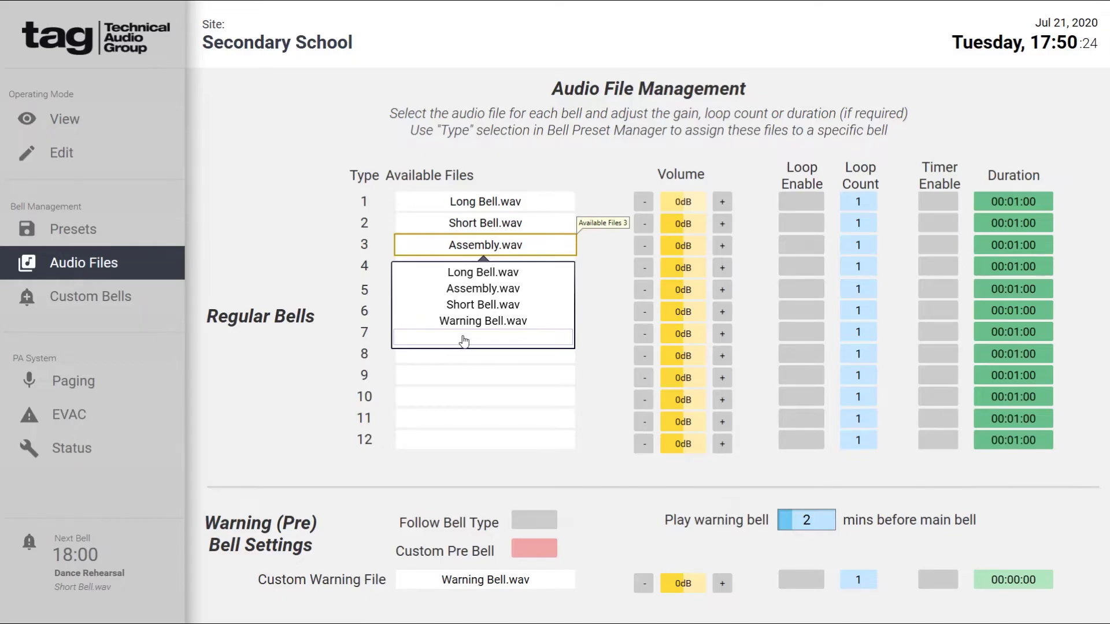
{"action": "left_click", "coordinate": [600, 312]}
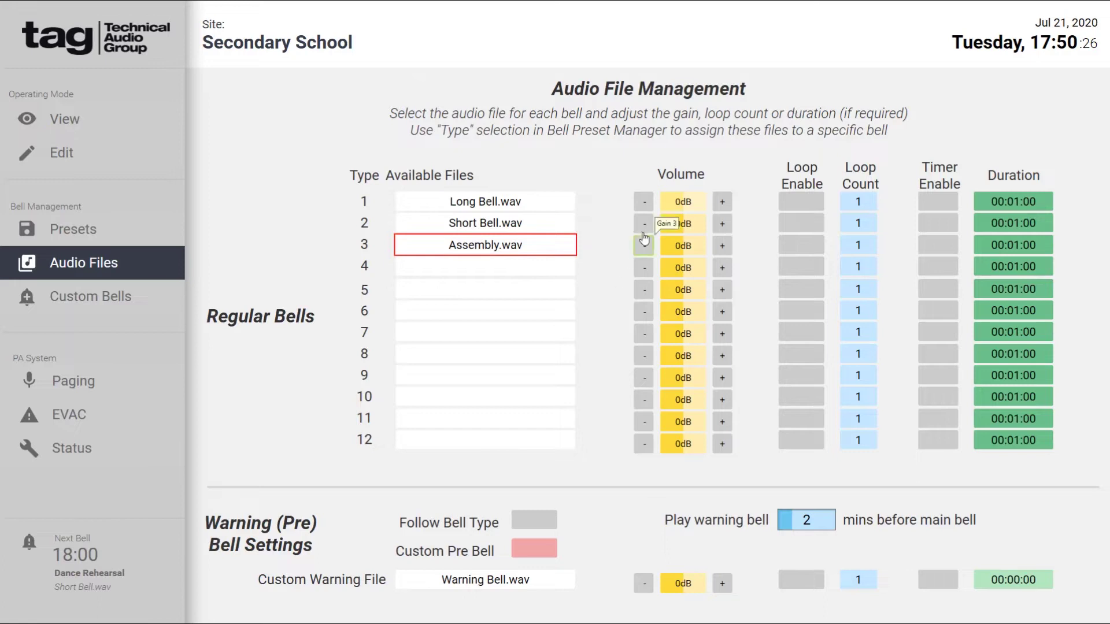
Try lowering the Long Bell.wav volume by 1 dB and adjusting the Short Bell.wav volume, restoring both to 0dB.
{"action": "left_click", "coordinate": [644, 202]}
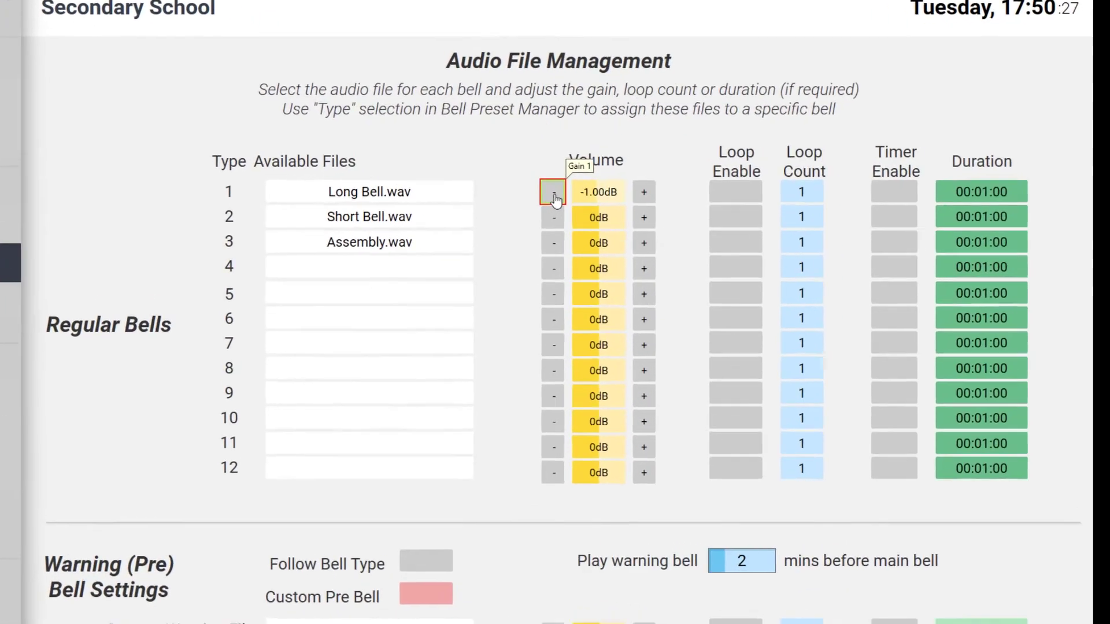
{"action": "left_click", "coordinate": [643, 192]}
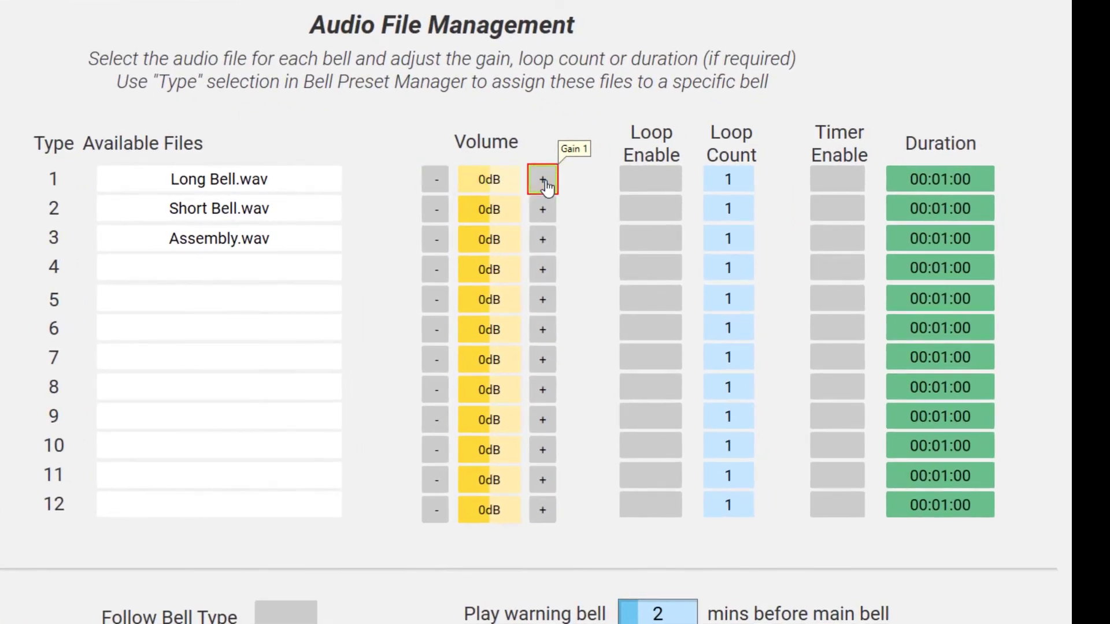
{"action": "left_click", "coordinate": [644, 220]}
{"action": "left_click", "coordinate": [644, 220]}
{"action": "left_click", "coordinate": [431, 217]}
{"action": "left_click", "coordinate": [430, 217]}
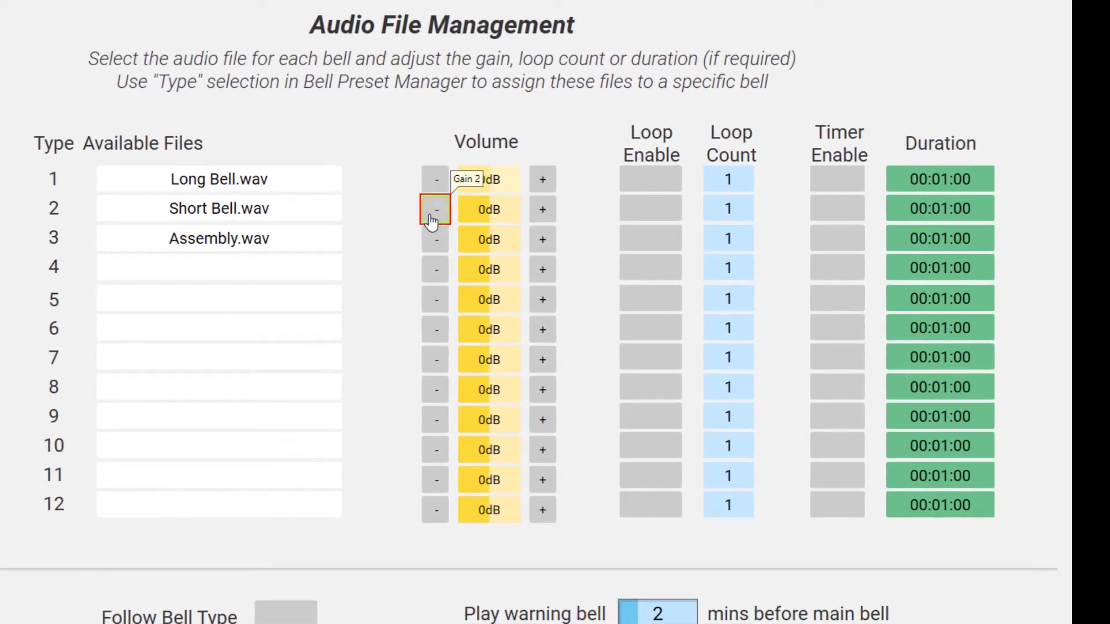
Enable looping for Short Bell.wav and set its loop count to 2.
{"action": "left_click", "coordinate": [646, 215]}
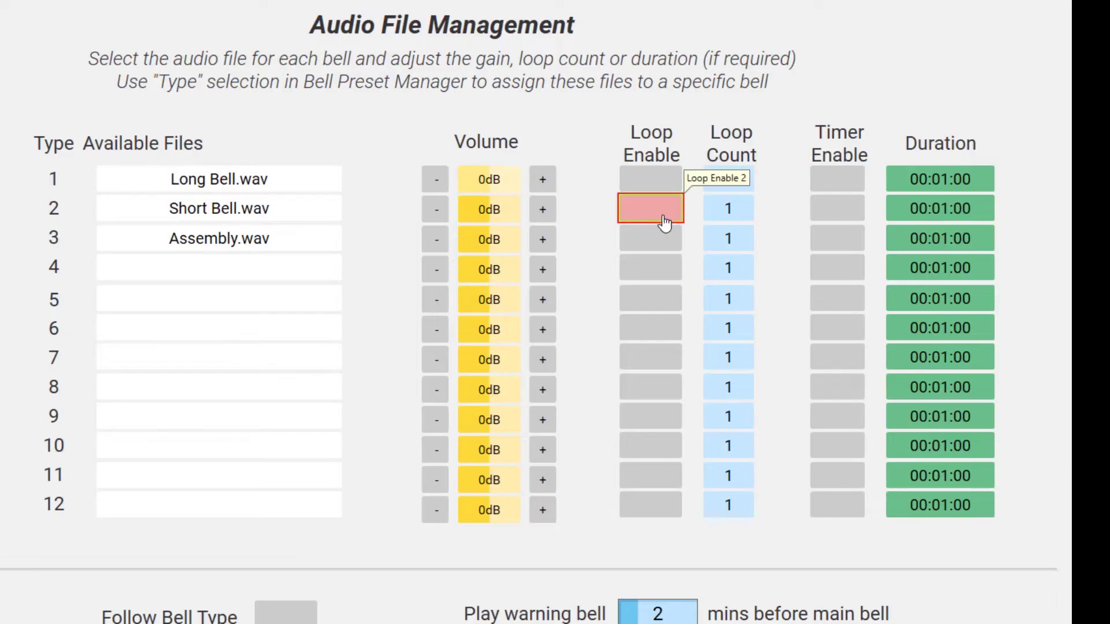
{"action": "left_click", "coordinate": [742, 213]}
{"action": "type", "text": "2"}
{"action": "key", "text": "Return"}
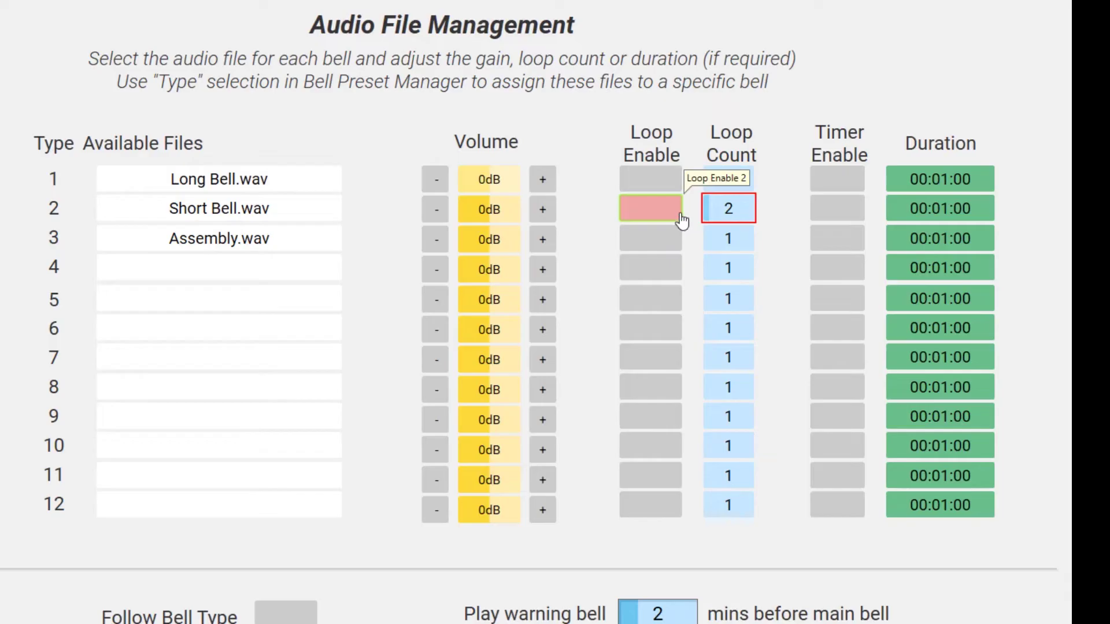
Set the Short Bell.wav loop count back to 1 and disable its looping.
{"action": "left_click", "coordinate": [717, 210]}
{"action": "type", "text": "1"}
{"action": "key", "text": "Return"}
{"action": "left_click", "coordinate": [646, 220]}
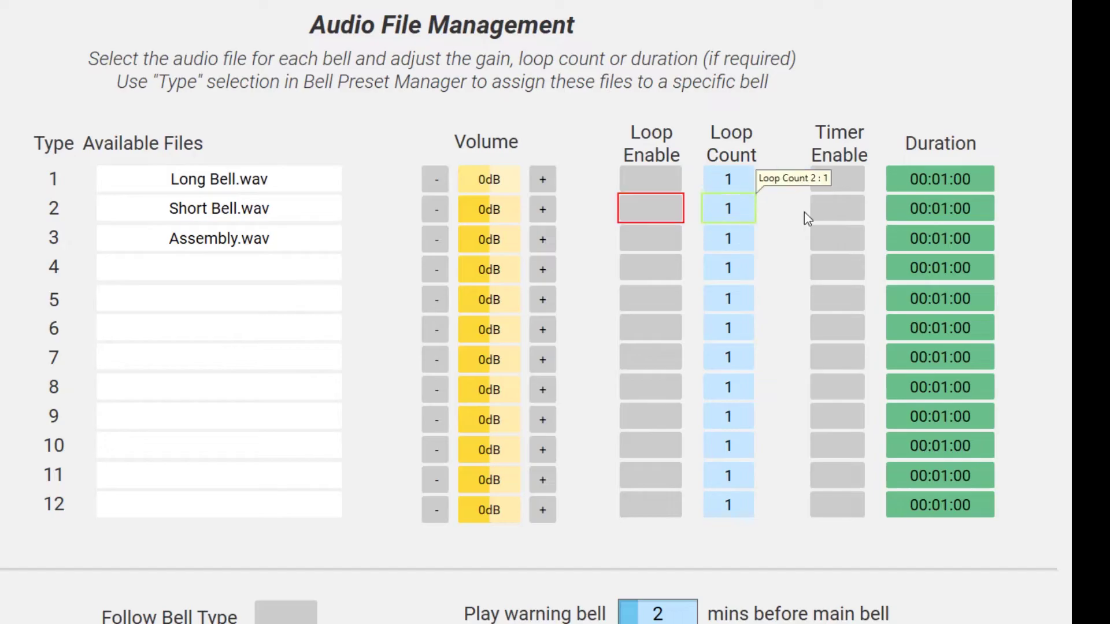
Enable the timer for Short Bell.wav and set its duration to 00:00:10.
{"action": "left_click", "coordinate": [832, 211]}
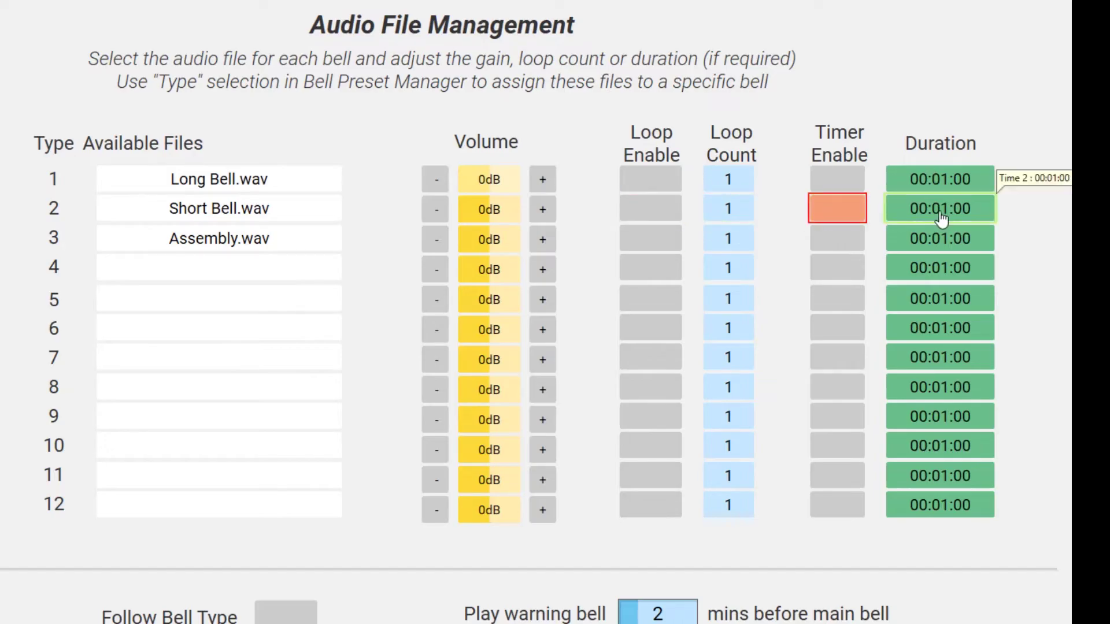
{"action": "left_click", "coordinate": [976, 212]}
{"action": "type", "text": "10"}
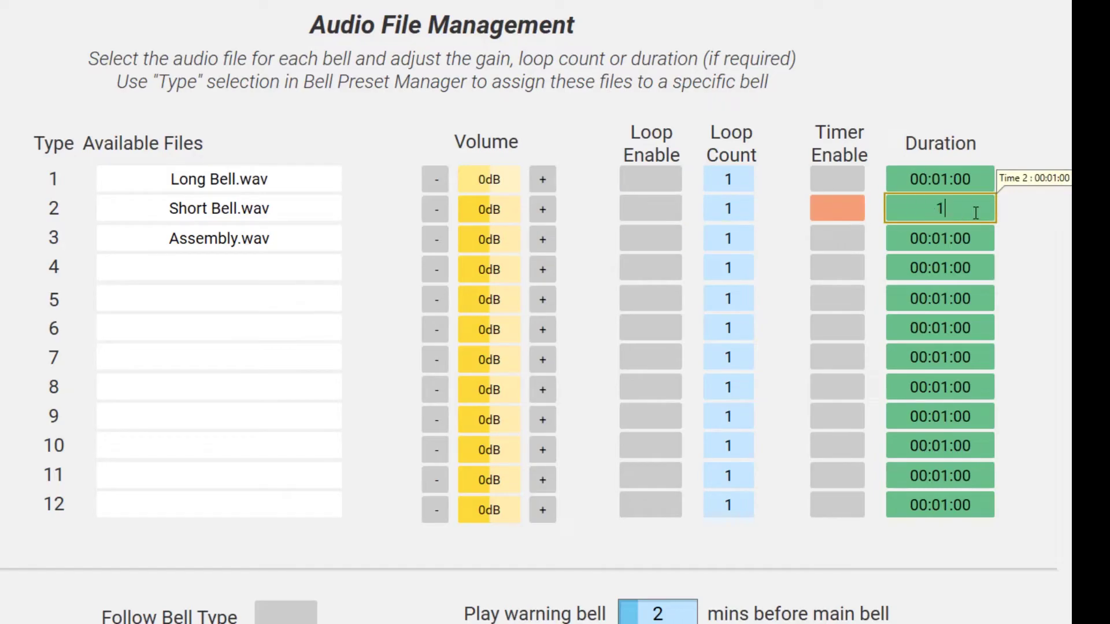
{"action": "key", "text": "Return"}
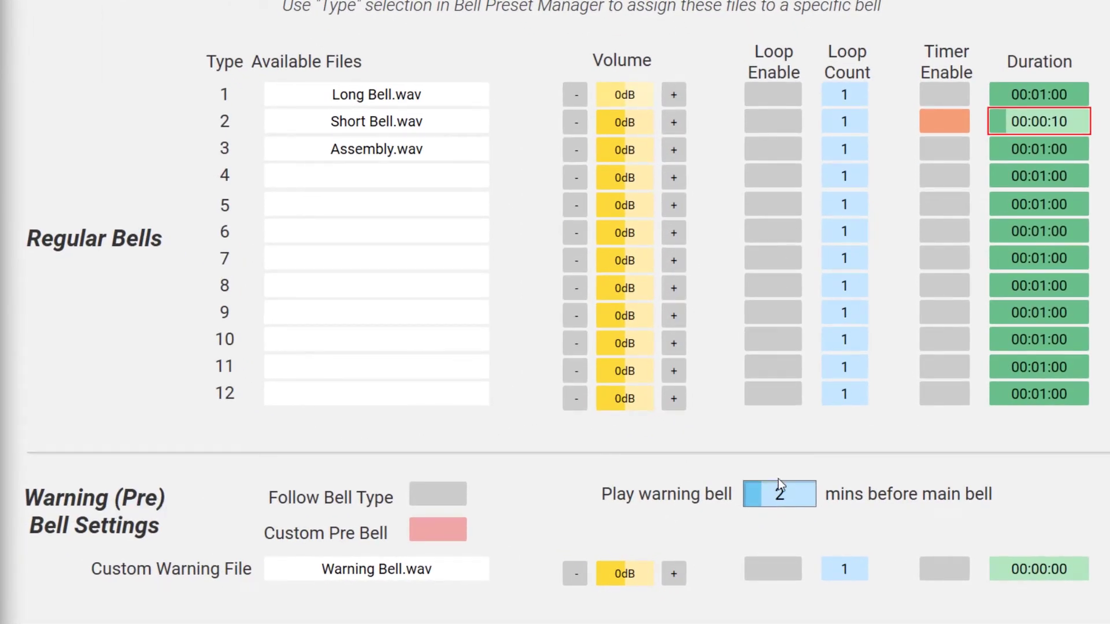
Set the warning bell to play 1 minute before the main bell, and try Follow Bell Type before restoring Custom Pre Bell.
{"action": "left_click", "coordinate": [779, 497]}
{"action": "left_click_drag", "start_coordinate": [778, 508], "coordinate": [747, 521]}
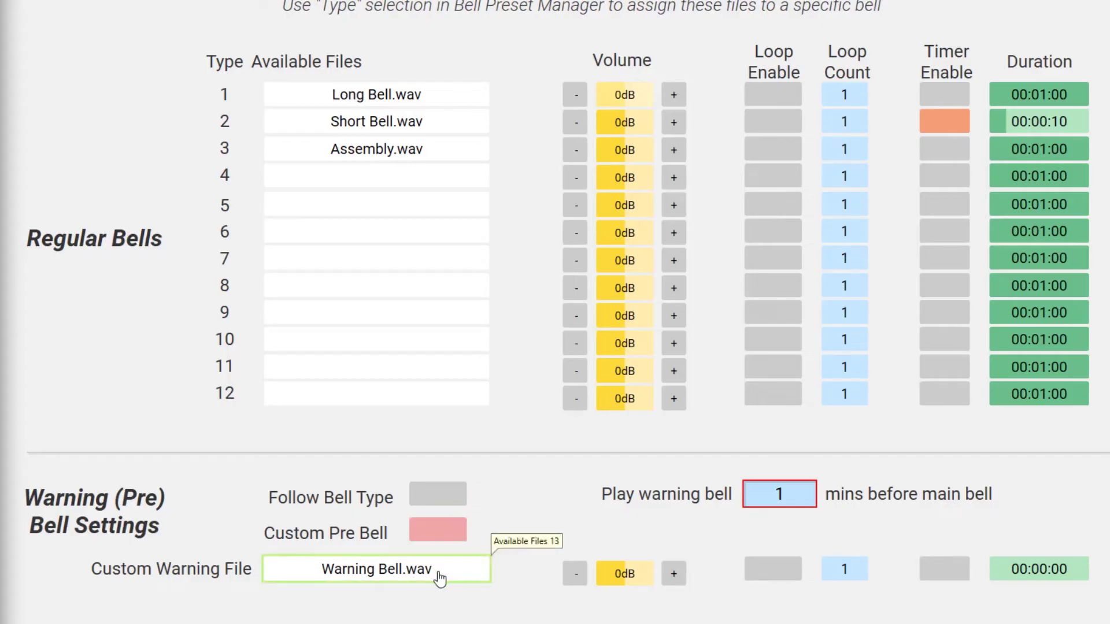
{"action": "left_click", "coordinate": [438, 495]}
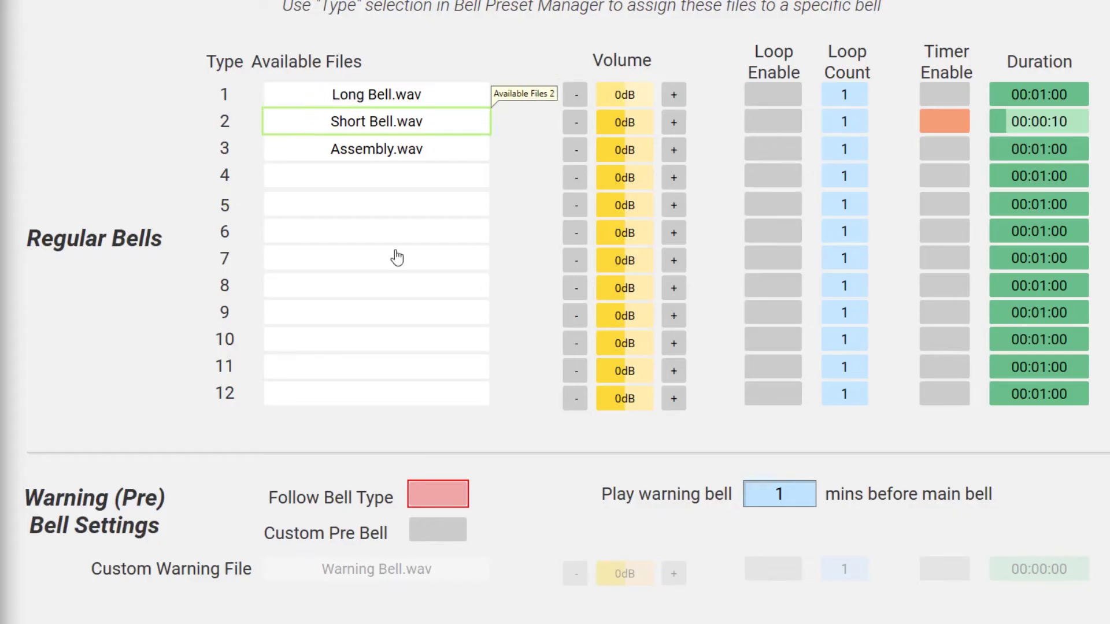
{"action": "left_click", "coordinate": [440, 537]}
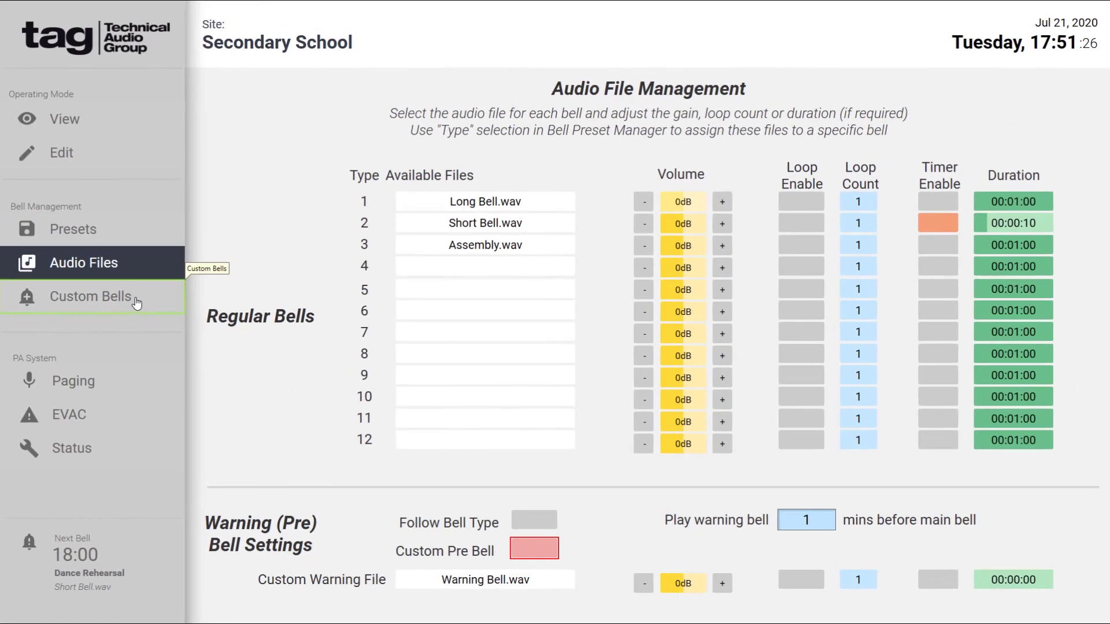
On the custom bells page, set the first bell's time to 18:00 and name it Dance.
{"action": "left_click", "coordinate": [136, 302]}
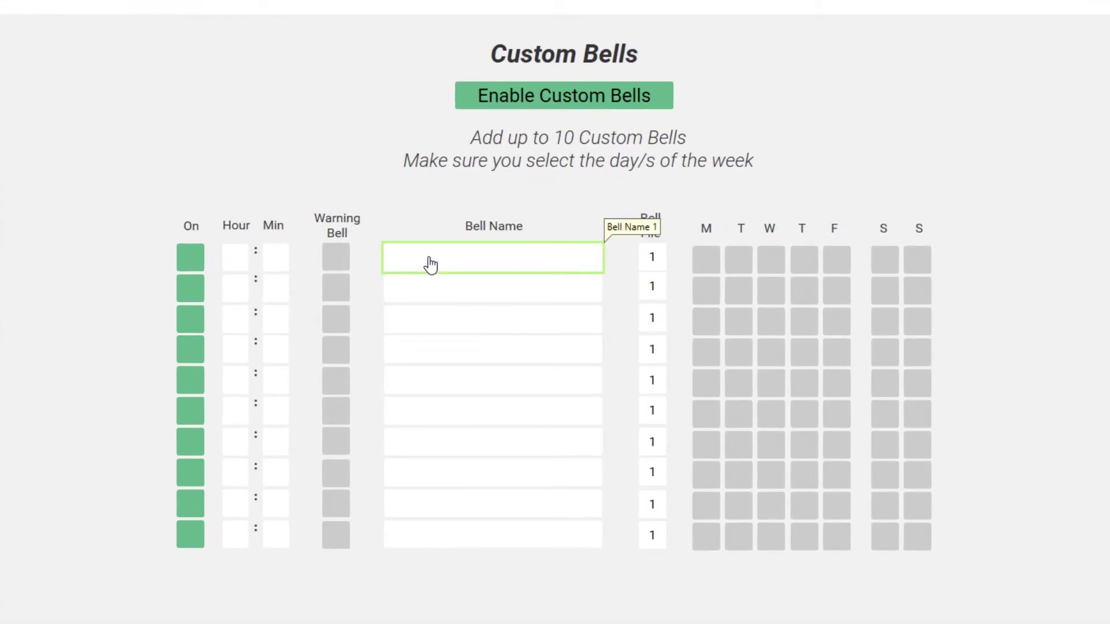
{"action": "left_click", "coordinate": [250, 259]}
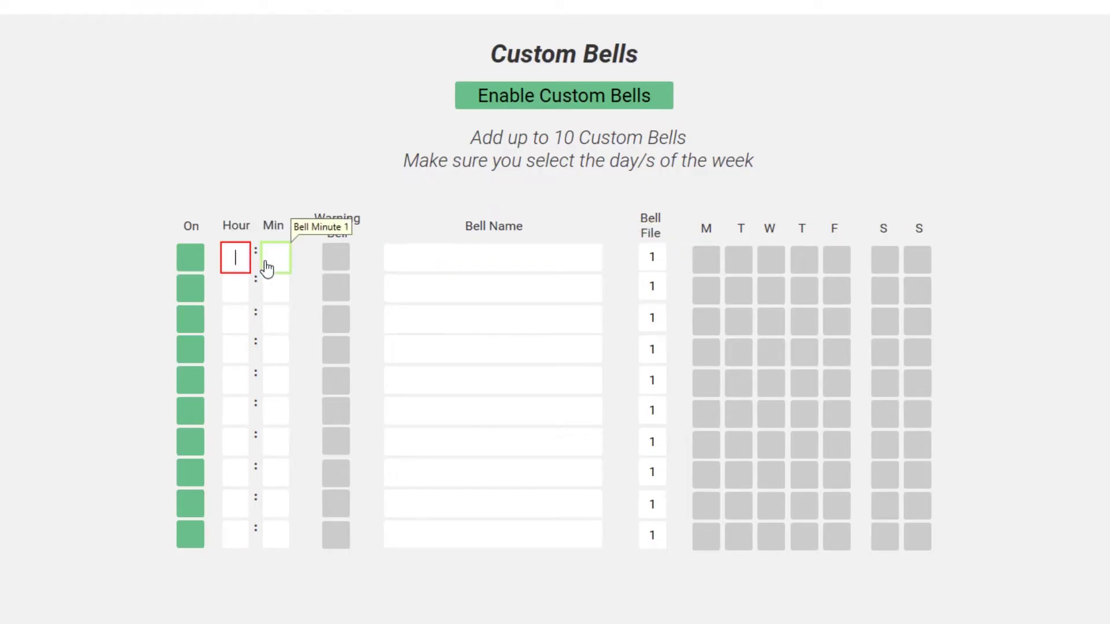
{"action": "left_click", "coordinate": [276, 257]}
{"action": "type", "text": "00"}
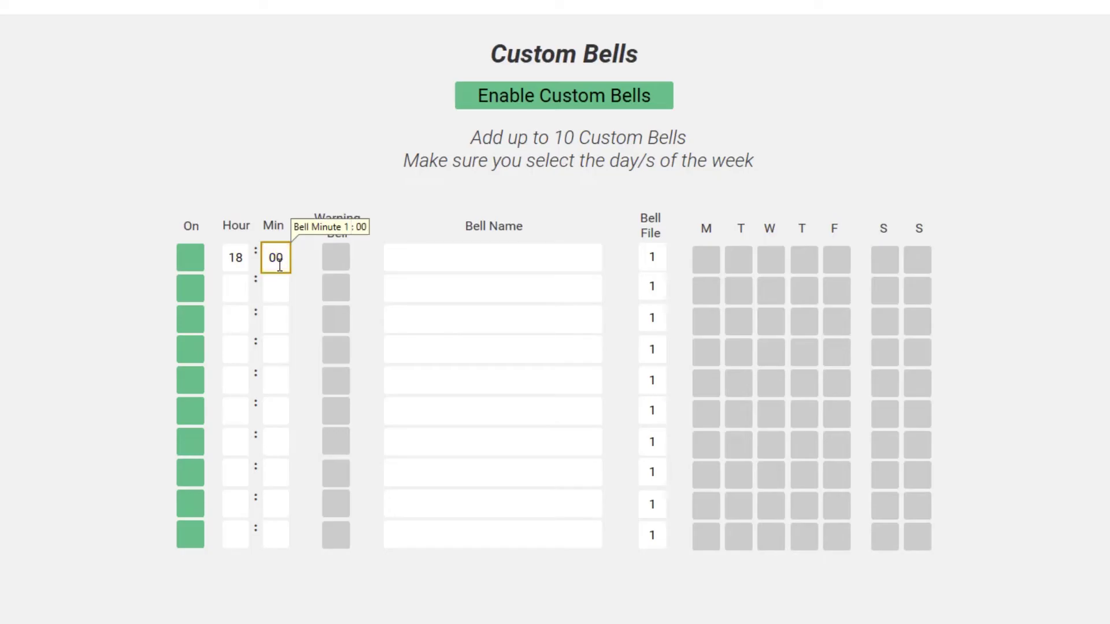
{"action": "left_click", "coordinate": [415, 264]}
{"action": "type", "text": "Dance"}
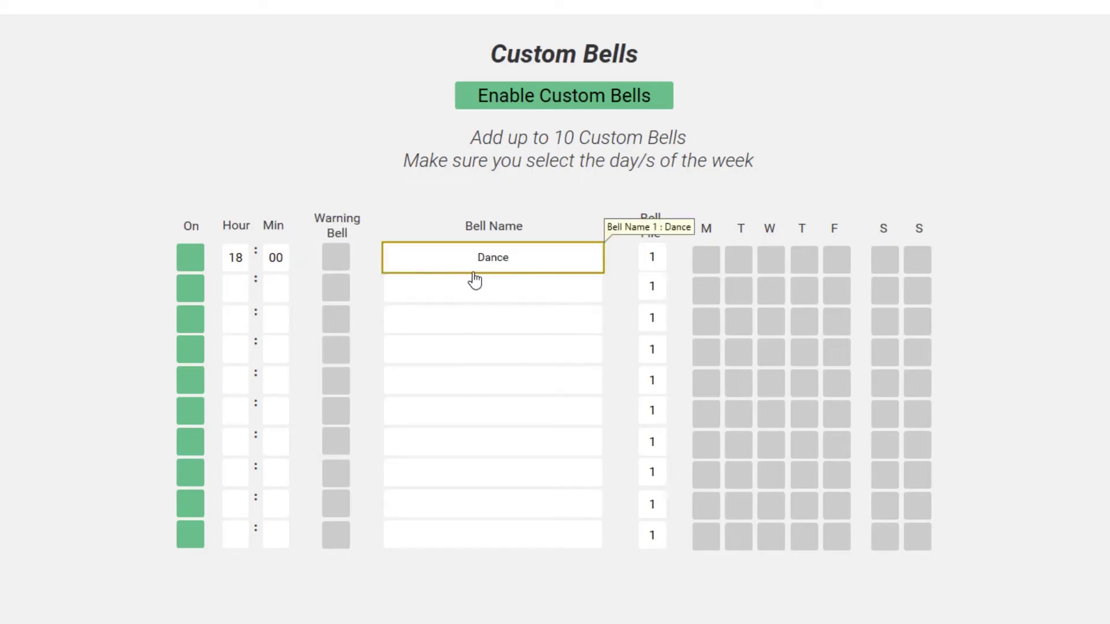
Select Monday through Friday for the custom Dance bell and toggle the Enable Custom Bells setting.
{"action": "left_click", "coordinate": [704, 265]}
{"action": "left_click", "coordinate": [741, 264]}
{"action": "left_click", "coordinate": [772, 263]}
{"action": "left_click", "coordinate": [804, 262]}
{"action": "left_click", "coordinate": [837, 261]}
{"action": "left_click", "coordinate": [571, 101]}
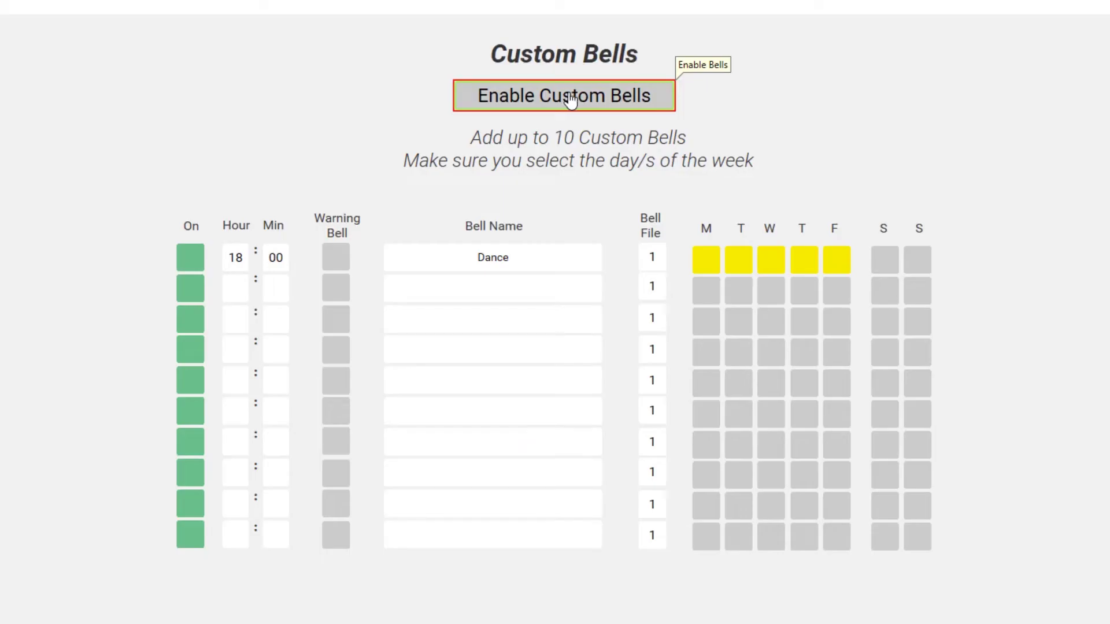
Change the custom Dance bell's time to 17:55.
{"action": "left_click", "coordinate": [270, 261]}
{"action": "left_click", "coordinate": [237, 265]}
{"action": "type", "text": "17"}
{"action": "left_click", "coordinate": [274, 261]}
{"action": "type", "text": "55"}
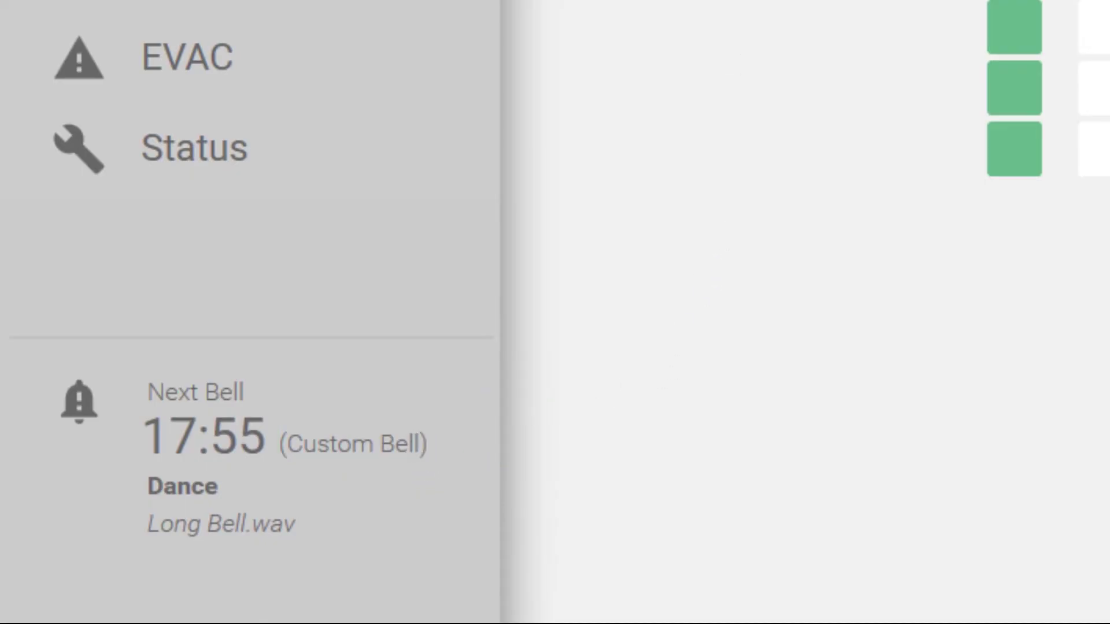
Deselect Monday through Friday for the custom Dance bell and toggle that bell's On setting.
{"action": "left_click", "coordinate": [764, 244]}
{"action": "left_click", "coordinate": [777, 251]}
{"action": "left_click", "coordinate": [799, 253]}
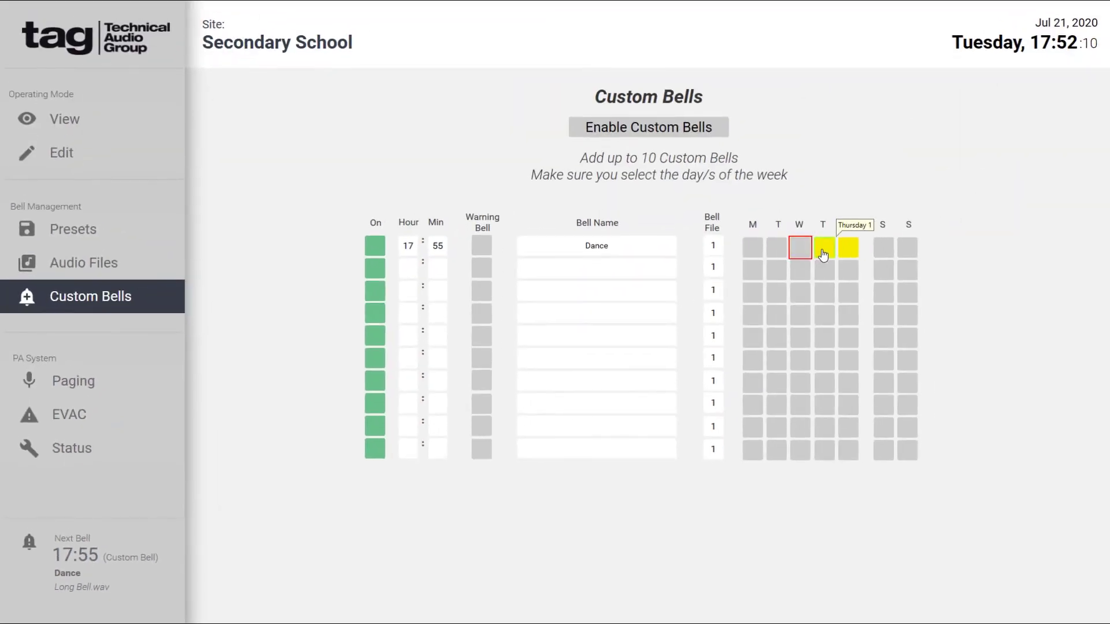
{"action": "left_click", "coordinate": [823, 254]}
{"action": "left_click", "coordinate": [848, 247]}
{"action": "left_click", "coordinate": [377, 248]}
On the paging page, add Year 4 and Year 6 to the selected zones, and start and end a live page.
{"action": "left_click", "coordinate": [70, 382]}
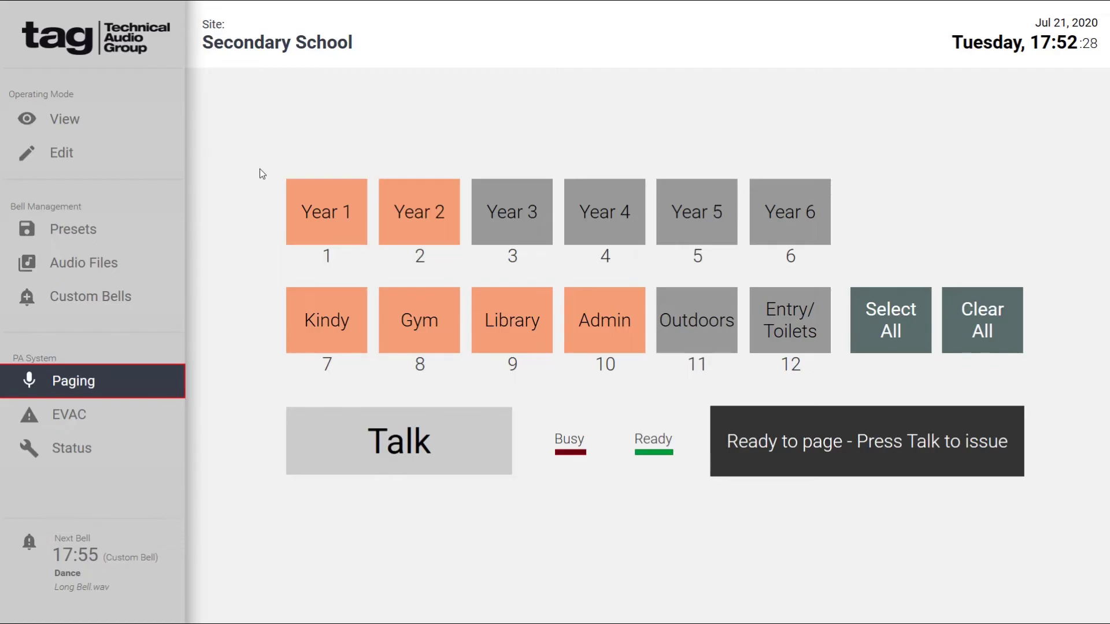
{"action": "left_click", "coordinate": [599, 231]}
{"action": "left_click", "coordinate": [772, 217]}
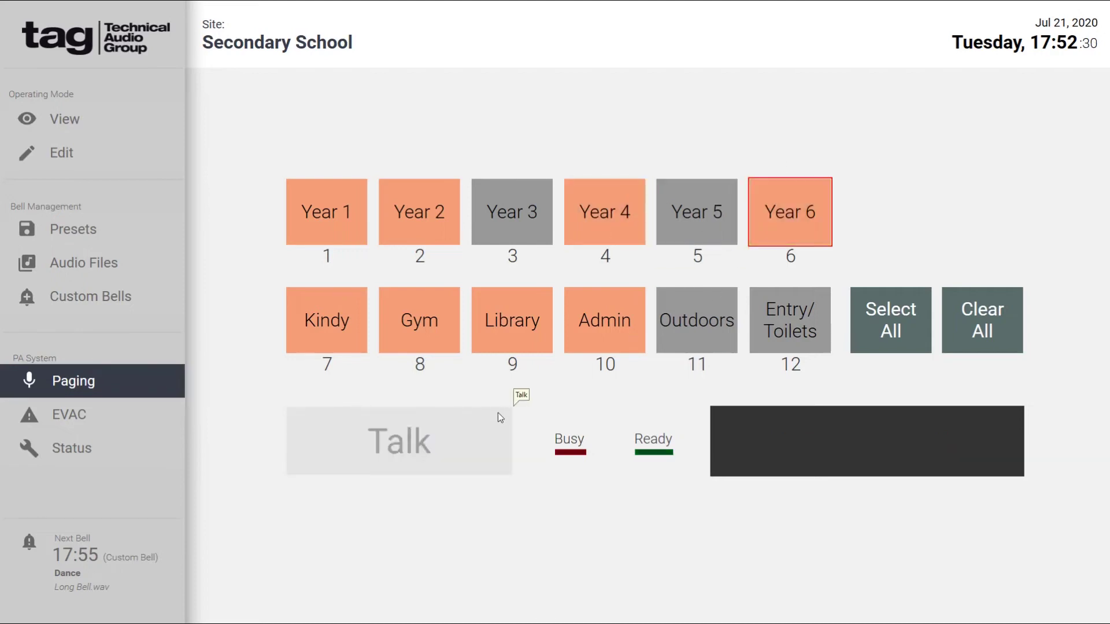
{"action": "left_click", "coordinate": [459, 441]}
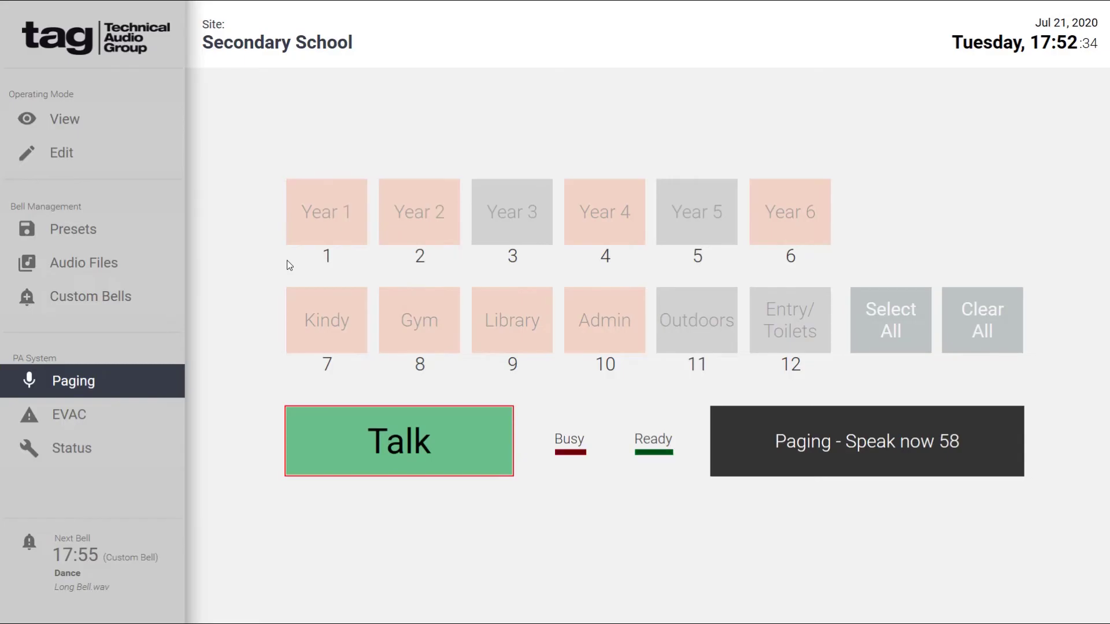
{"action": "left_click", "coordinate": [301, 439]}
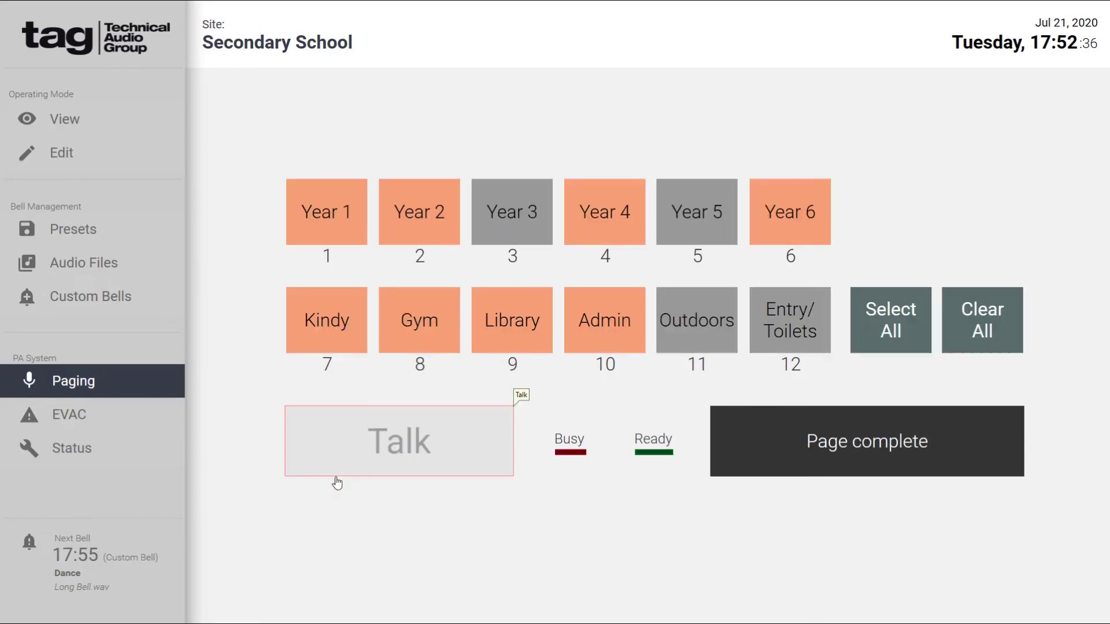
View the site's PA status map and the EVAC controls, and return to the bell editing page.
{"action": "left_click", "coordinate": [92, 457]}
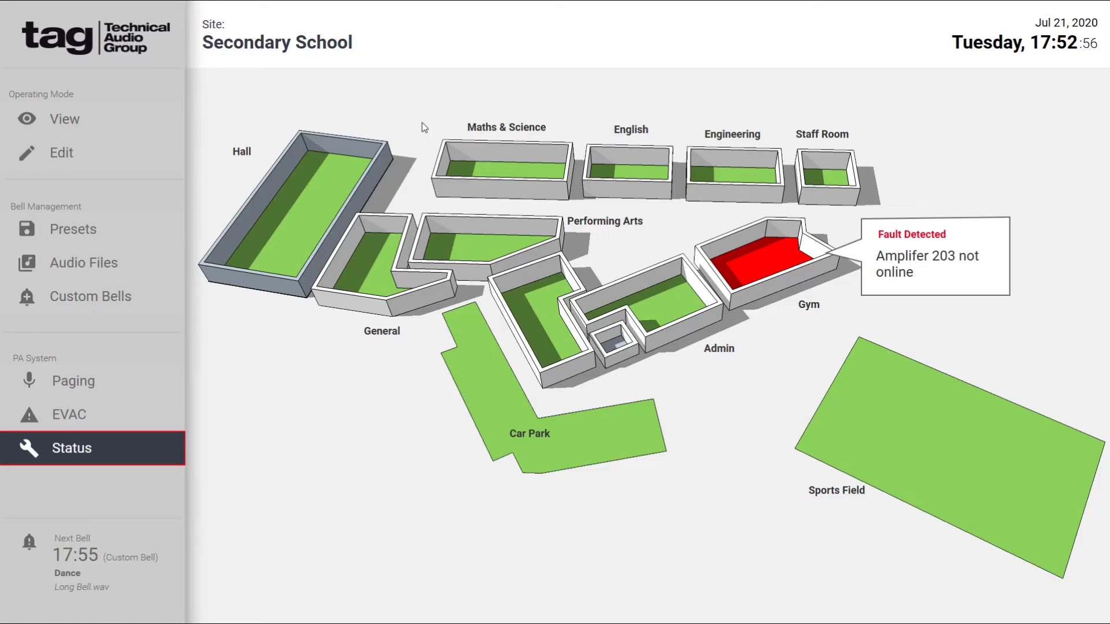
{"action": "left_click", "coordinate": [143, 425]}
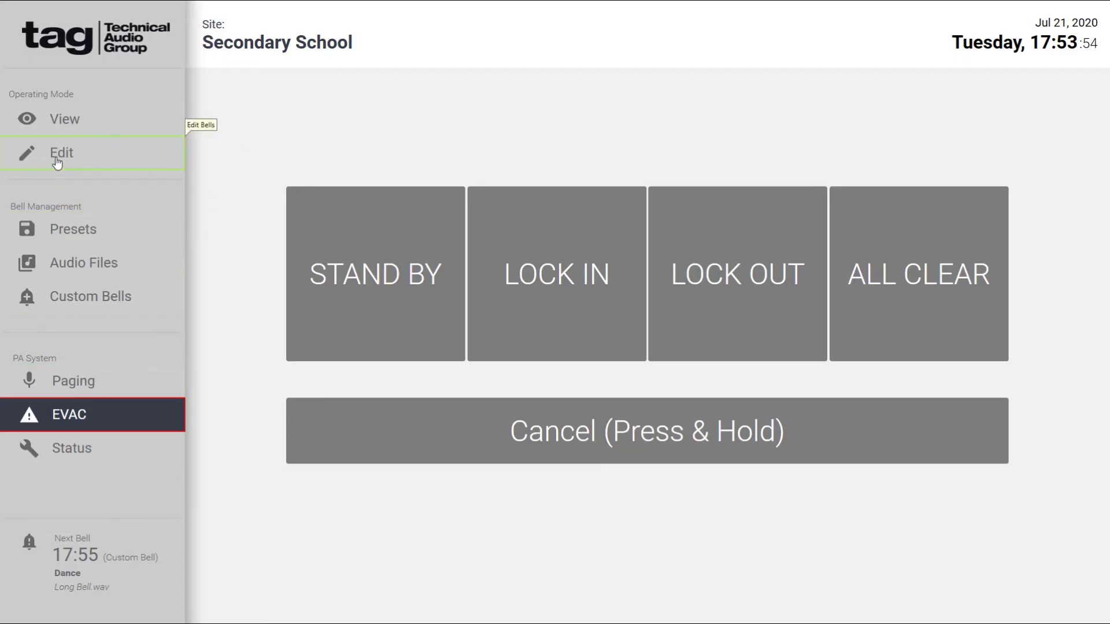
{"action": "left_click", "coordinate": [55, 155]}
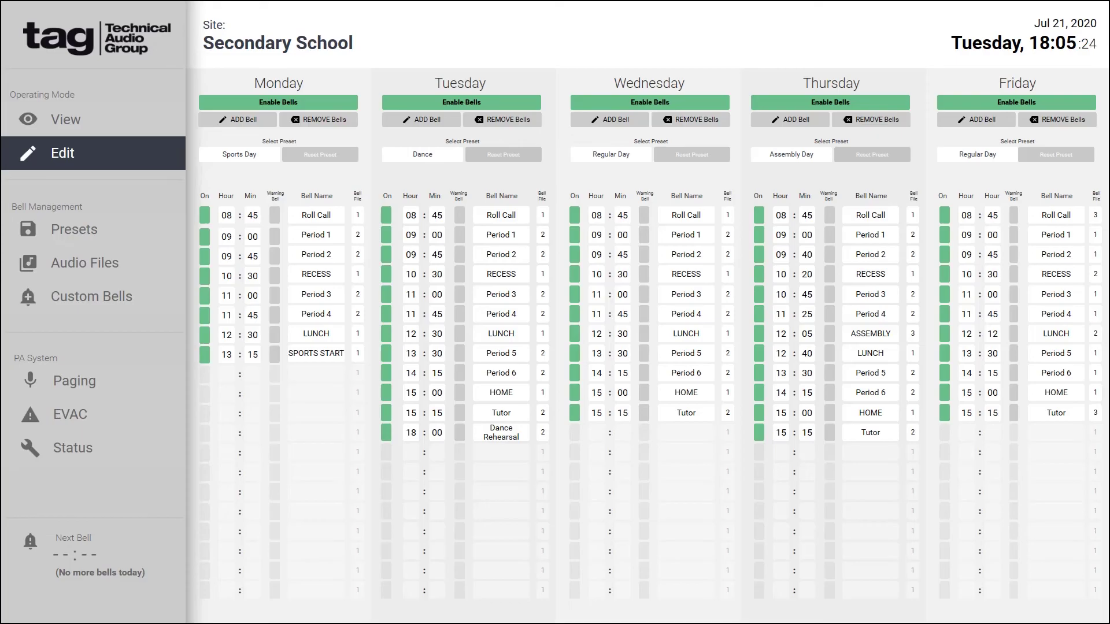